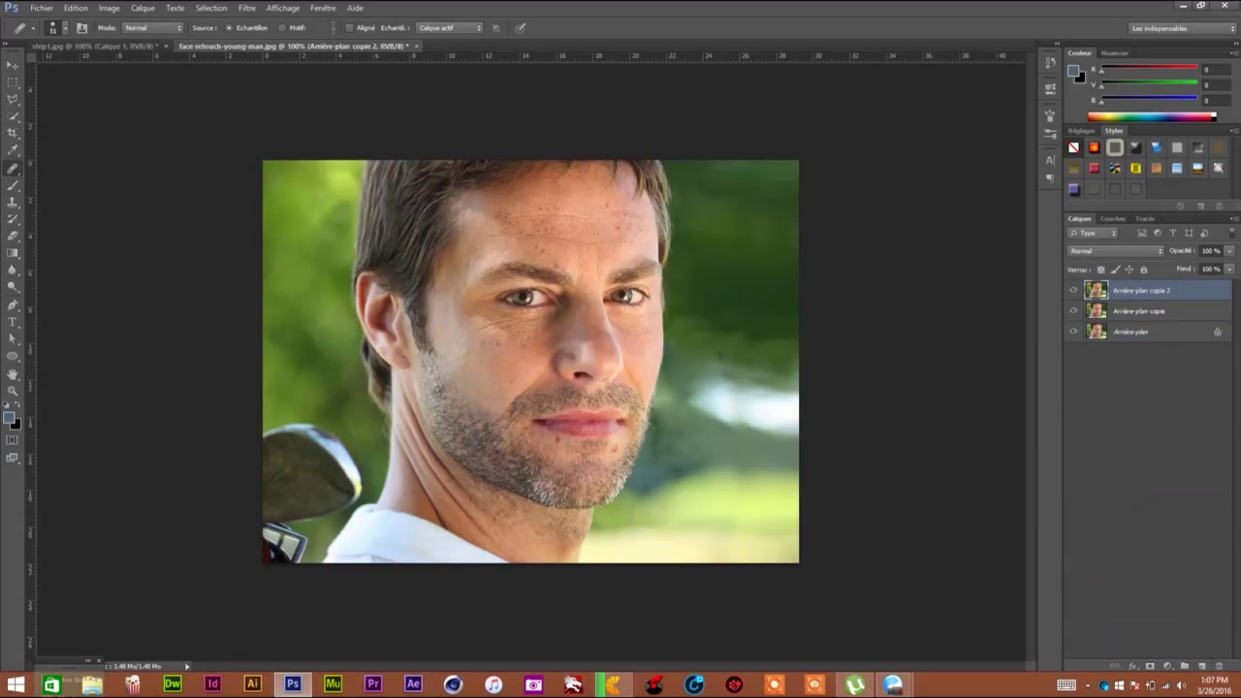
Zoom to 200% and sample the green background as the Clone Stamp source
{"action": "left_click", "coordinate": [13, 390]}
{"action": "left_click", "coordinate": [343, 504]}
{"action": "left_click", "coordinate": [13, 202]}
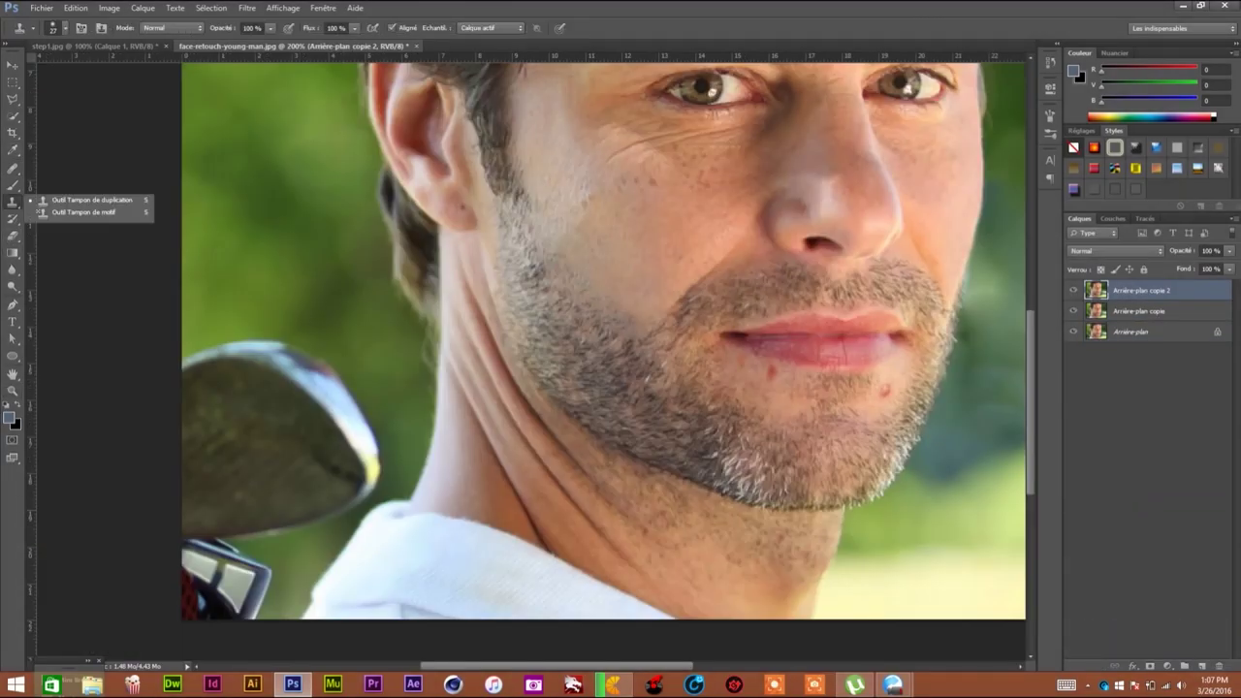
{"action": "left_click", "coordinate": [92, 200]}
{"action": "right_click", "coordinate": [248, 281]}
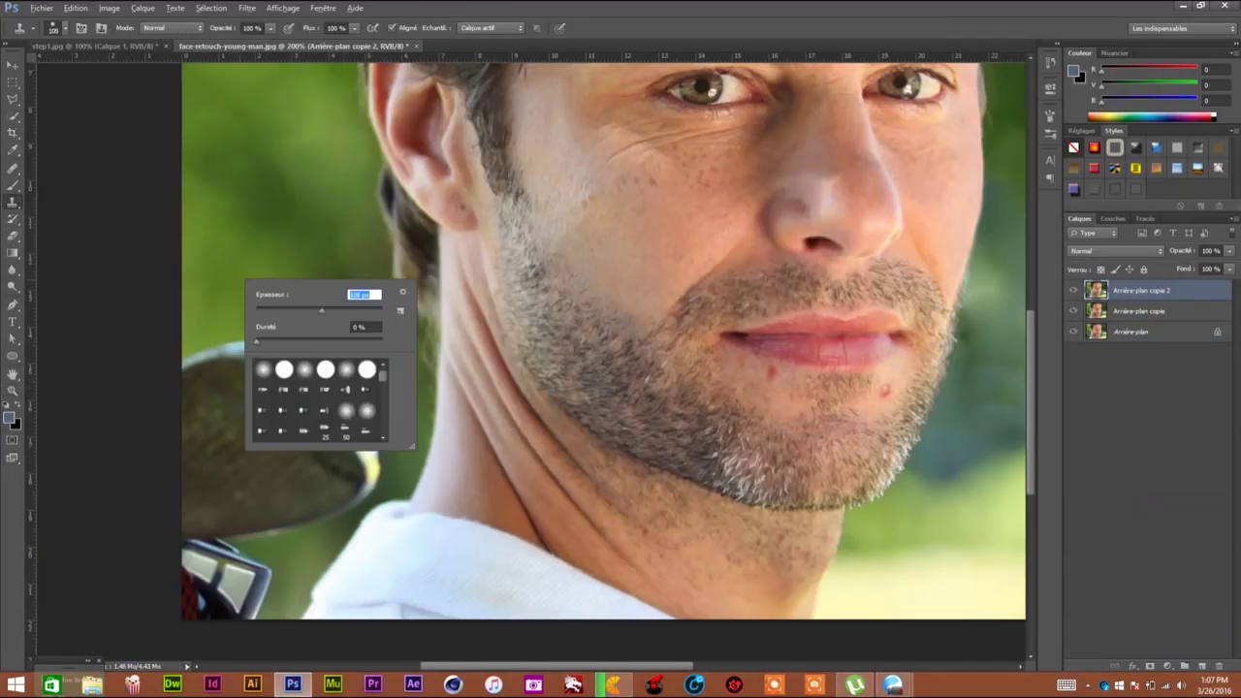
{"action": "key", "text": "Return"}
Clone green background over the top and far-left parts of the golf club head
{"action": "left_click_drag", "start_coordinate": [339, 408], "coordinate": [213, 455]}
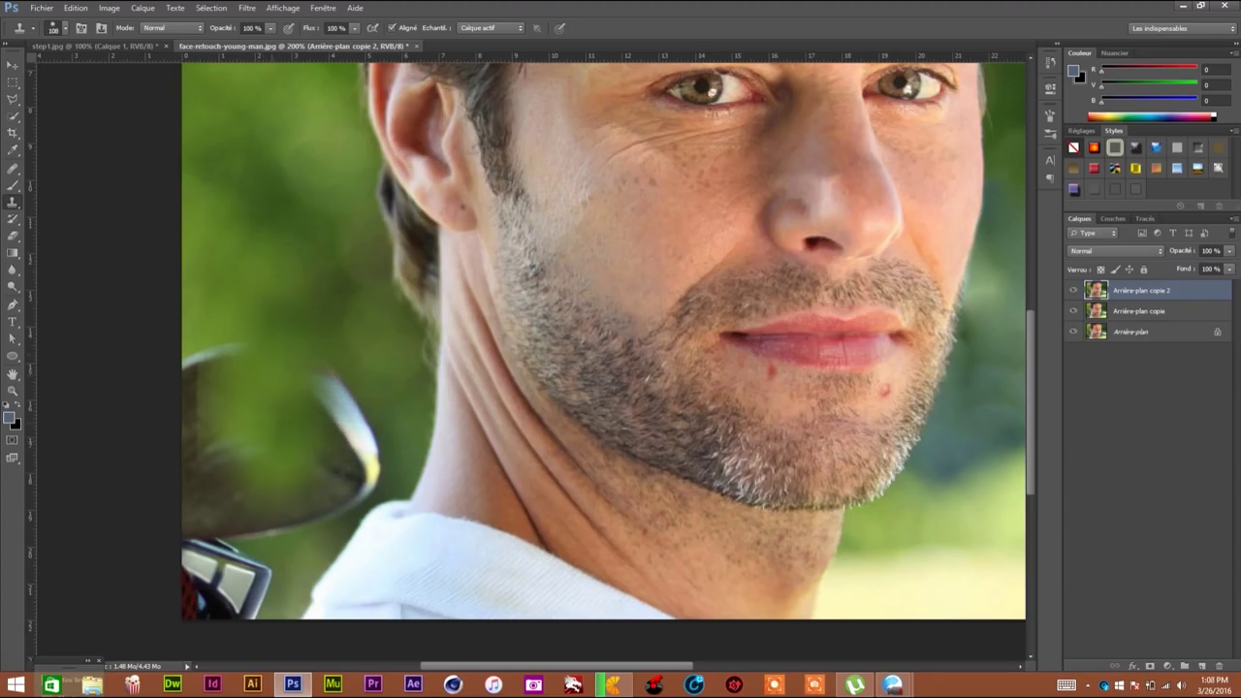
{"action": "left_click_drag", "start_coordinate": [277, 384], "coordinate": [225, 473]}
{"action": "right_click", "coordinate": [281, 402]}
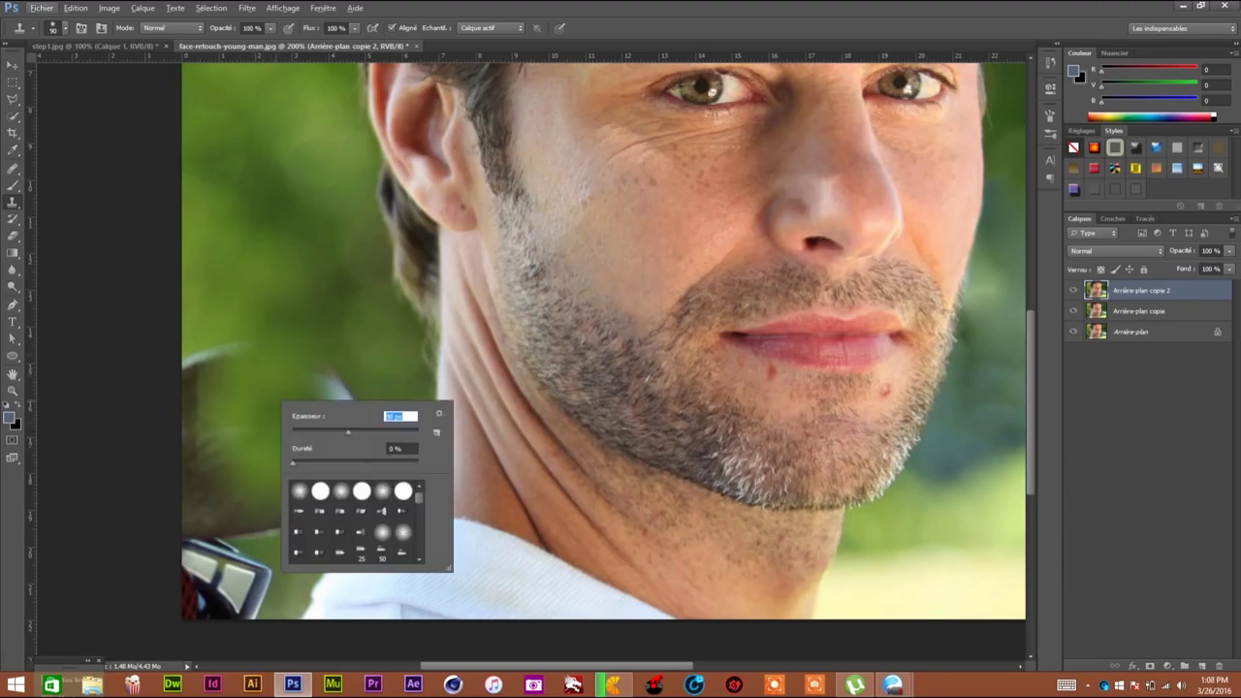
{"action": "key", "text": "Return"}
{"action": "left_click_drag", "start_coordinate": [199, 383], "coordinate": [209, 495]}
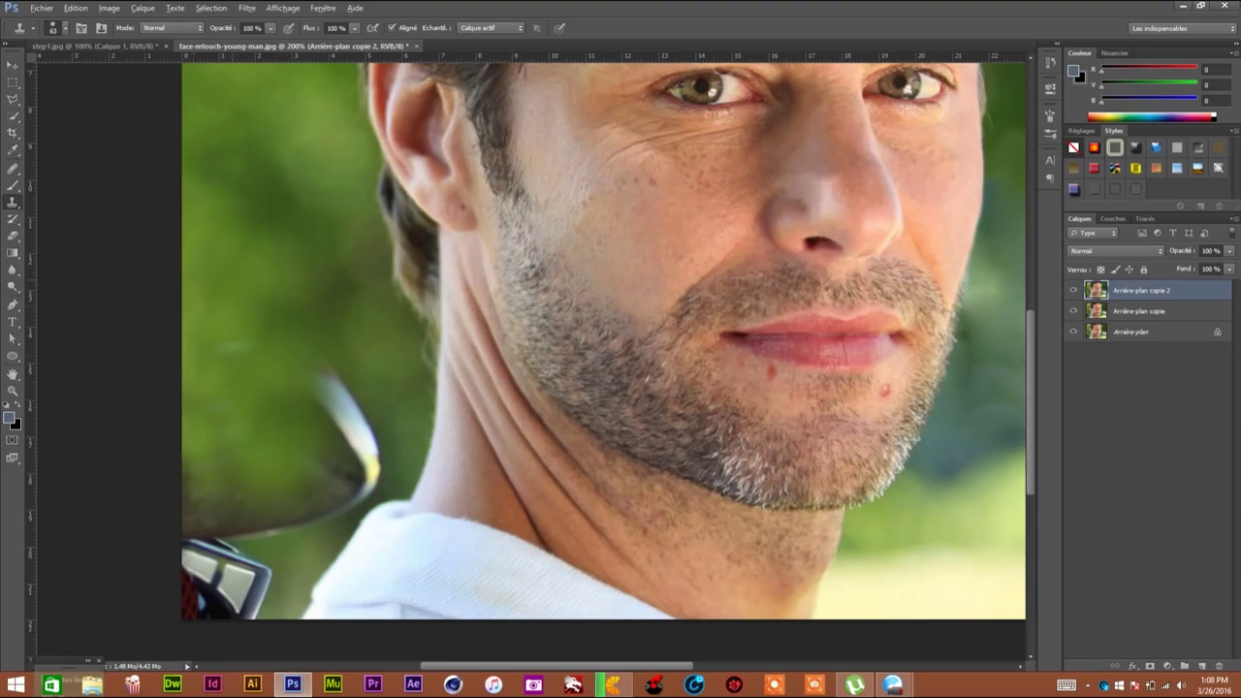
{"action": "mouse_move", "coordinate": [330, 388]}
{"action": "left_mouse_down"}
{"action": "mouse_move", "coordinate": [354, 476]}
{"action": "mouse_move", "coordinate": [214, 543]}
{"action": "mouse_move", "coordinate": [194, 466]}
{"action": "left_mouse_up"}
{"action": "right_click", "coordinate": [276, 291]}
{"action": "key", "text": "Return"}
Cover the remaining club head and faint streaks at the bottom left
{"action": "mouse_move", "coordinate": [257, 562]}
{"action": "left_mouse_down"}
{"action": "mouse_move", "coordinate": [194, 601]}
{"action": "mouse_move", "coordinate": [219, 611]}
{"action": "left_mouse_up"}
{"action": "left_click_drag", "start_coordinate": [233, 504], "coordinate": [223, 592]}
{"action": "mouse_move", "coordinate": [199, 528]}
{"action": "left_mouse_down"}
{"action": "mouse_move", "coordinate": [186, 582]}
{"action": "mouse_move", "coordinate": [233, 616]}
{"action": "left_mouse_up"}
{"action": "left_click_drag", "start_coordinate": [257, 552], "coordinate": [305, 611]}
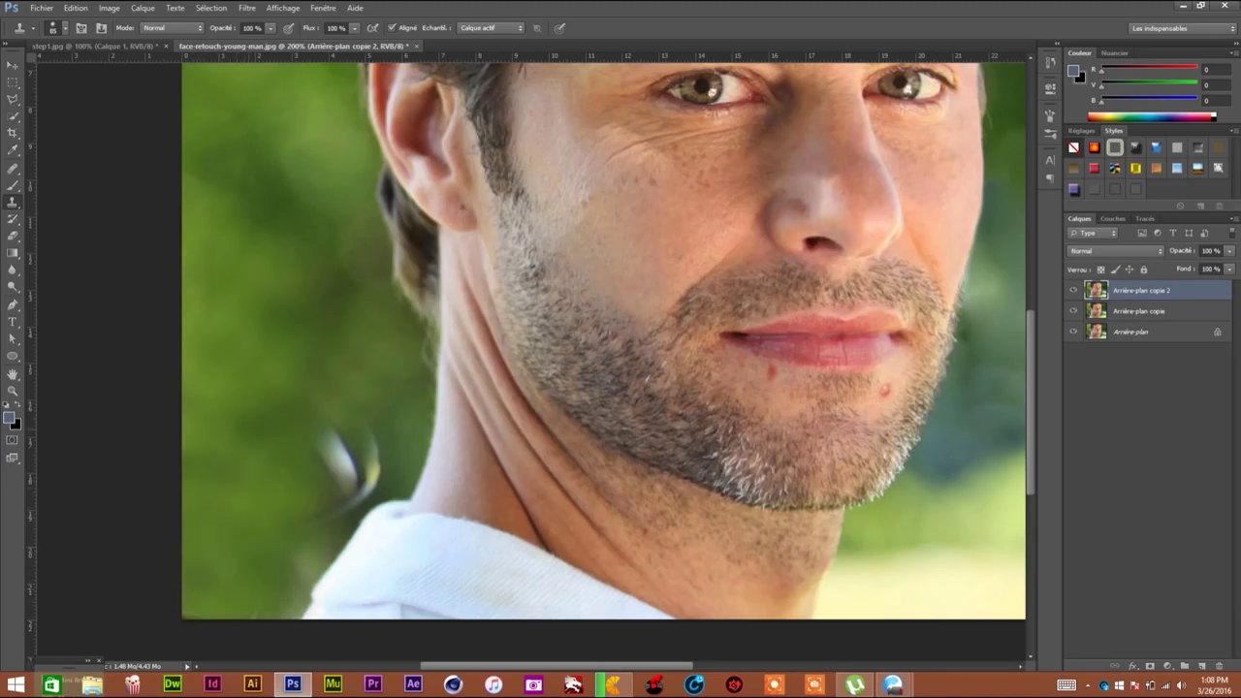
{"action": "left_click_drag", "start_coordinate": [335, 436], "coordinate": [374, 485]}
Enlarge the Clone Stamp brush to 97 px
{"action": "right_click", "coordinate": [355, 380]}
{"action": "left_click_drag", "start_coordinate": [416, 410], "coordinate": [420, 410]}
{"action": "key", "text": "Return"}
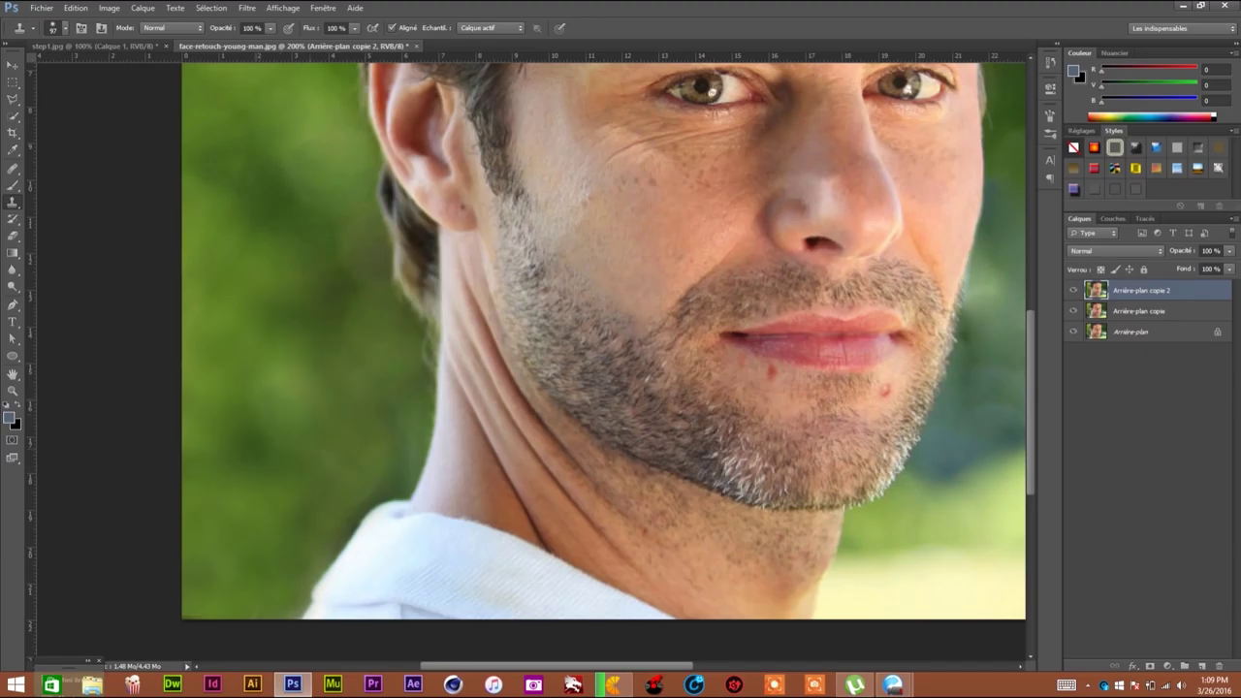
{"action": "scroll", "coordinate": [601, 339], "scroll_direction": "down", "scroll_amount": 1}
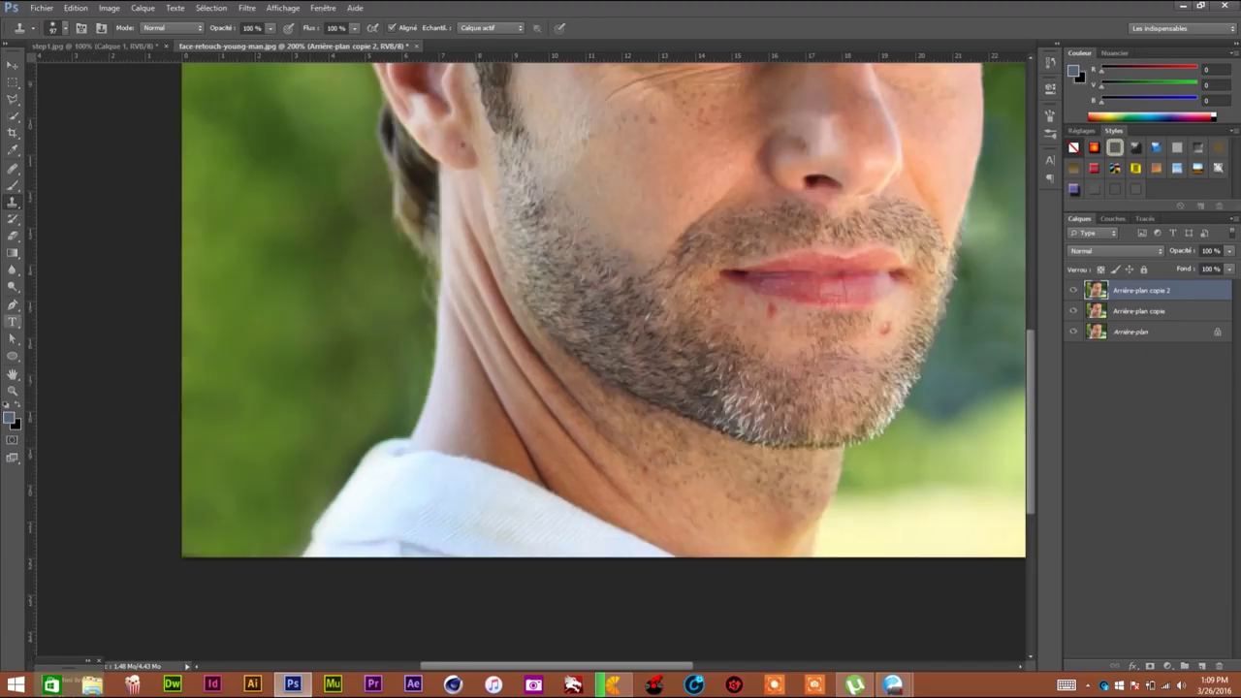
Zoom in on the jaw and neck and resize the Clone Stamp brush to 33 px, then 69 px
{"action": "key", "text": "z"}
{"action": "left_click", "coordinate": [417, 460]}
{"action": "key", "text": "s"}
{"action": "right_click", "coordinate": [420, 455]}
{"action": "left_click_drag", "start_coordinate": [364, 394], "coordinate": [355, 395]}
{"action": "key", "text": "Return"}
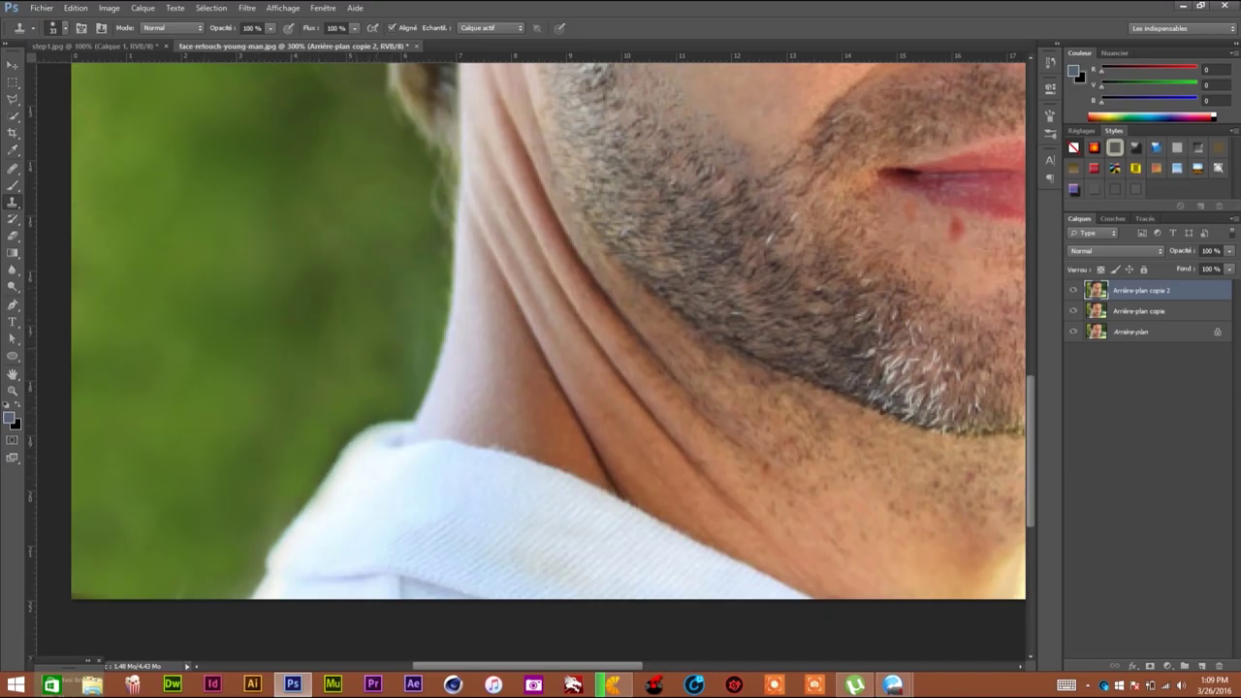
{"action": "right_click", "coordinate": [380, 357]}
{"action": "left_click_drag", "start_coordinate": [490, 376], "coordinate": [509, 377]}
{"action": "key", "text": "Return"}
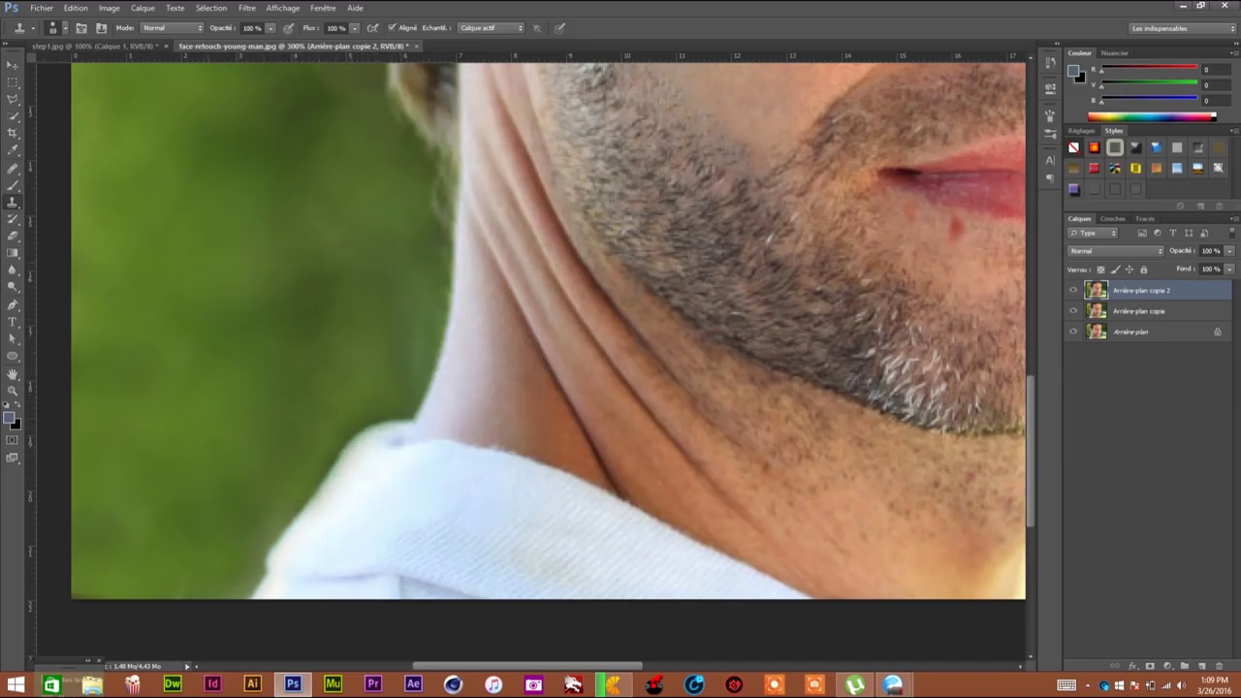
Enlarge the Clone Stamp brush to 125 px and view the face at 100%
{"action": "right_click", "coordinate": [152, 454]}
{"action": "left_click_drag", "start_coordinate": [203, 485], "coordinate": [219, 485]}
{"action": "key", "text": "Return"}
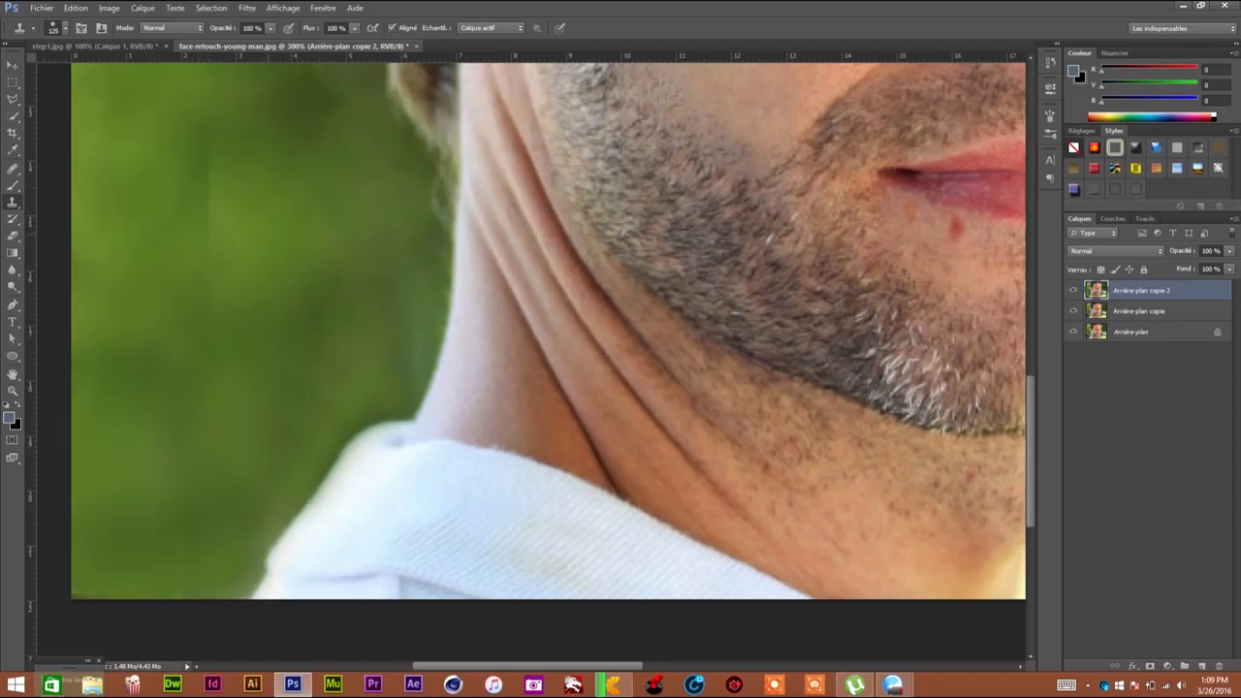
{"action": "key", "text": "ctrl+1"}
{"action": "scroll", "coordinate": [408, 506], "scroll_direction": "up", "scroll_amount": 2}
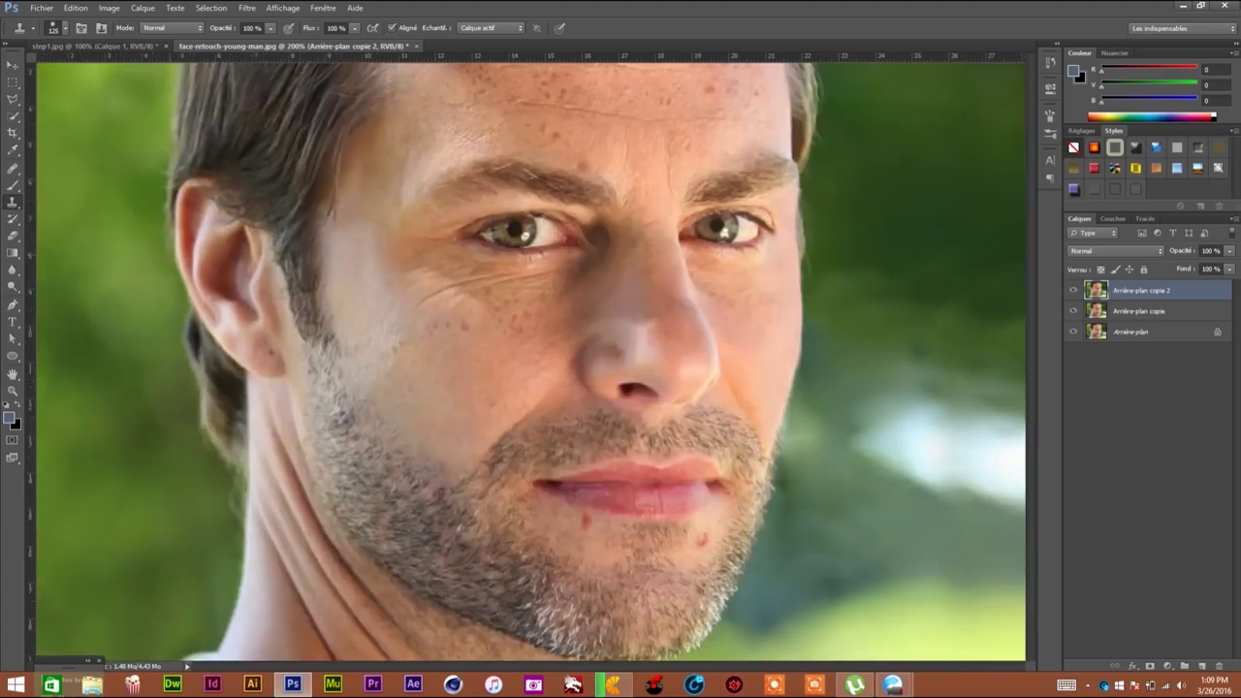
{"action": "scroll", "coordinate": [407, 506], "scroll_direction": "up", "scroll_amount": 2}
{"action": "scroll", "coordinate": [408, 507], "scroll_direction": "up", "scroll_amount": 1}
{"action": "right_click", "coordinate": [219, 326]}
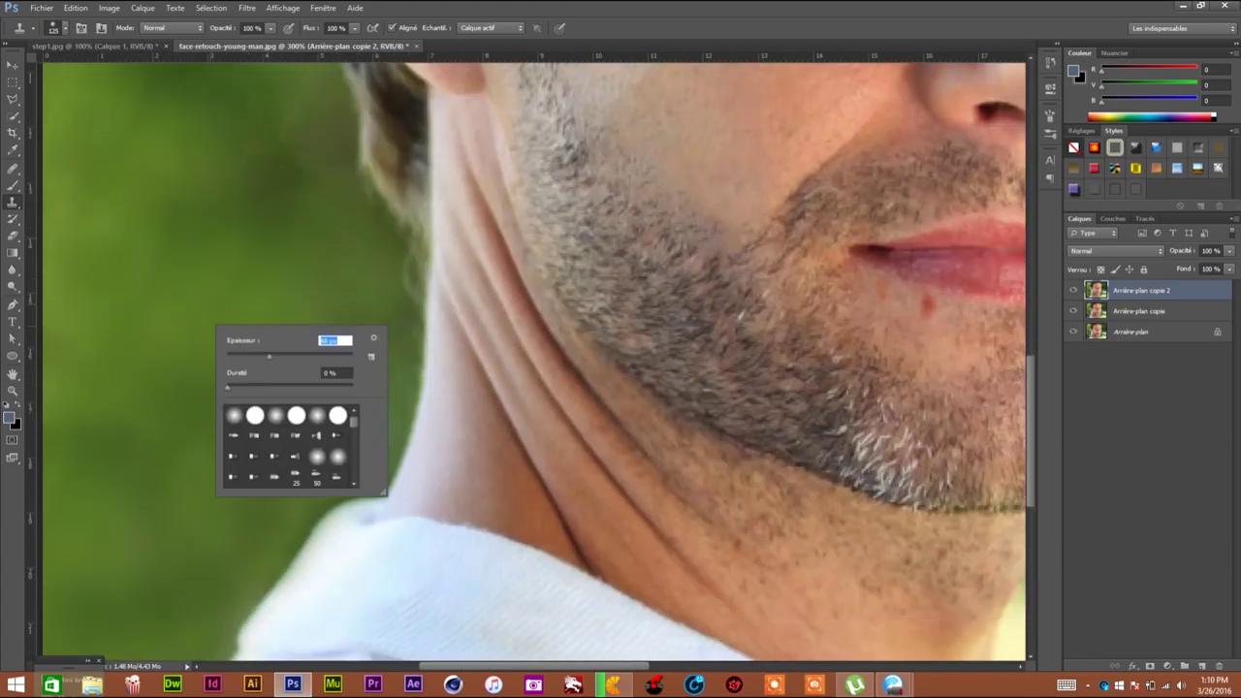
{"action": "key", "text": "Return"}
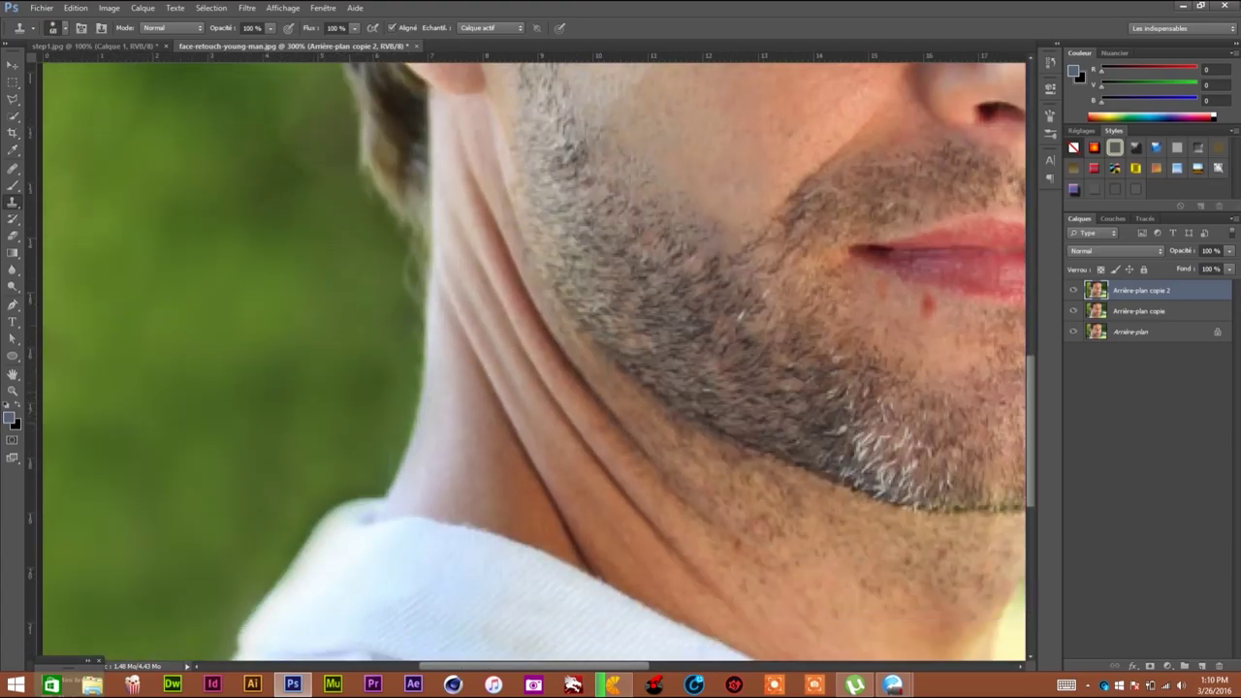
Delete the Arrière-plan copie layer and duplicate the top layer as Arrière-plan copie 3
{"action": "key", "text": "ctrl+1"}
{"action": "key", "text": "m"}
{"action": "key", "text": "alt+bracketleft"}
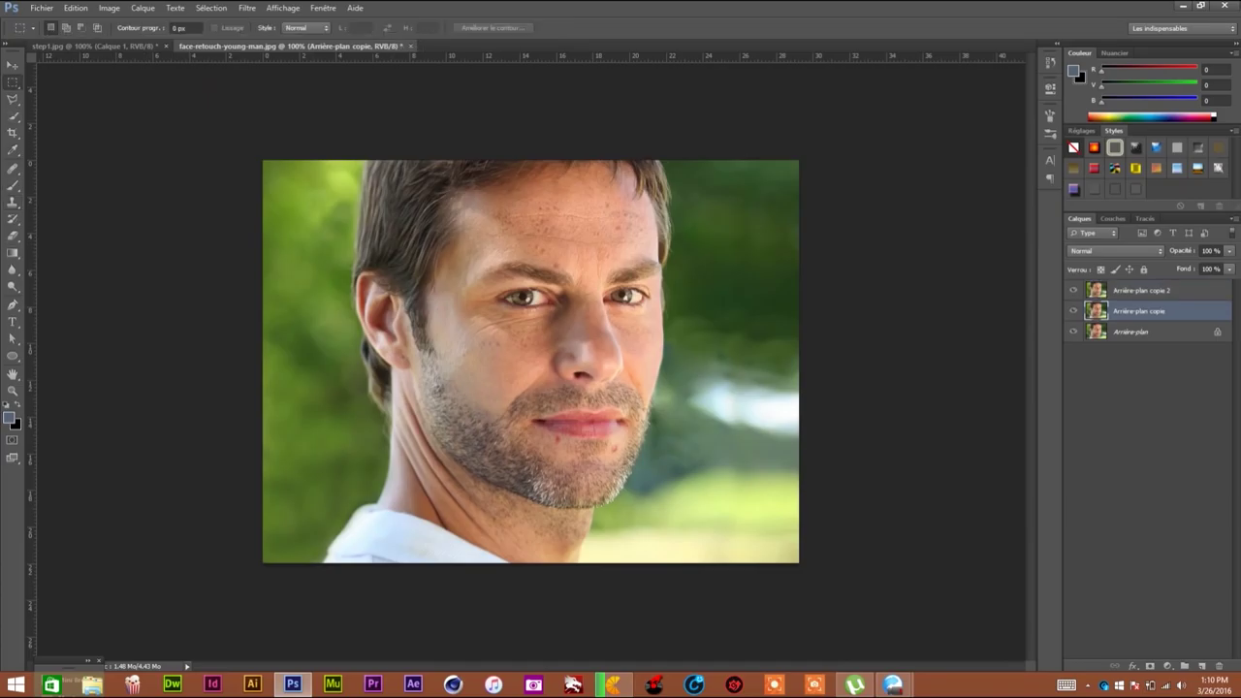
{"action": "key", "text": "Delete"}
{"action": "key", "text": "ctrl+j"}
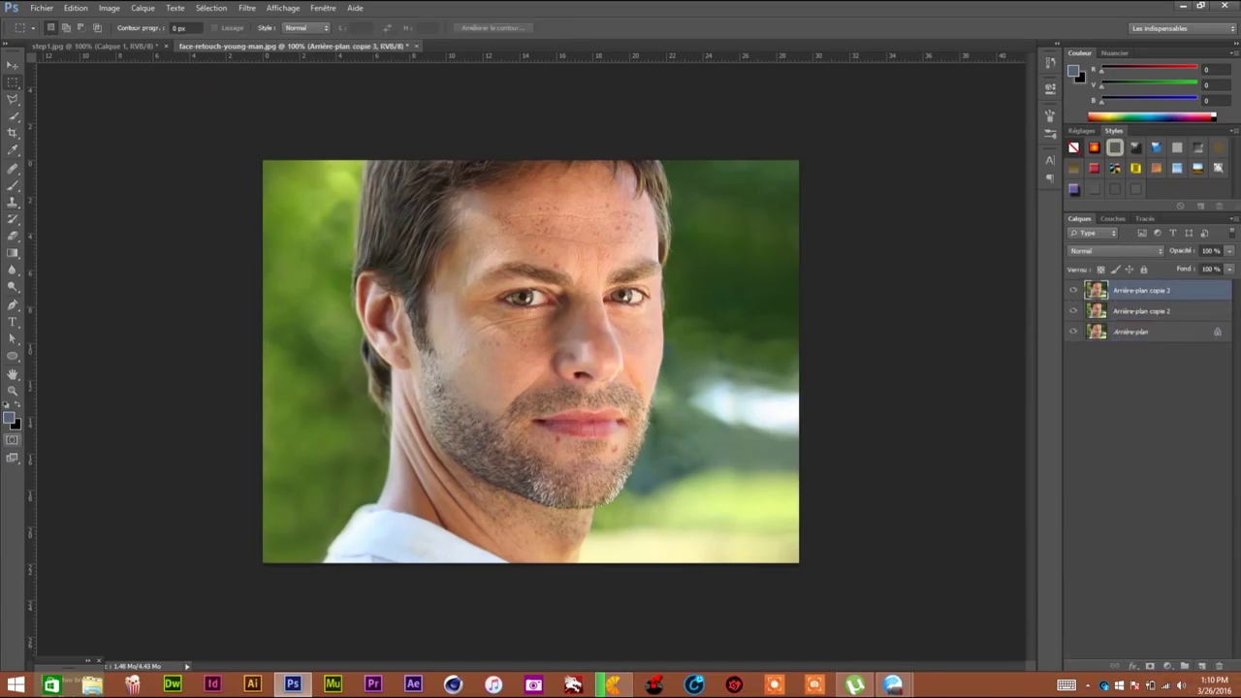
{"action": "key", "text": "z"}
{"action": "left_click", "coordinate": [574, 266]}
Heal the two red blemishes on the chin with the Healing Brush
{"action": "key", "text": "j"}
{"action": "right_click", "coordinate": [545, 247]}
{"action": "key", "text": "Escape"}
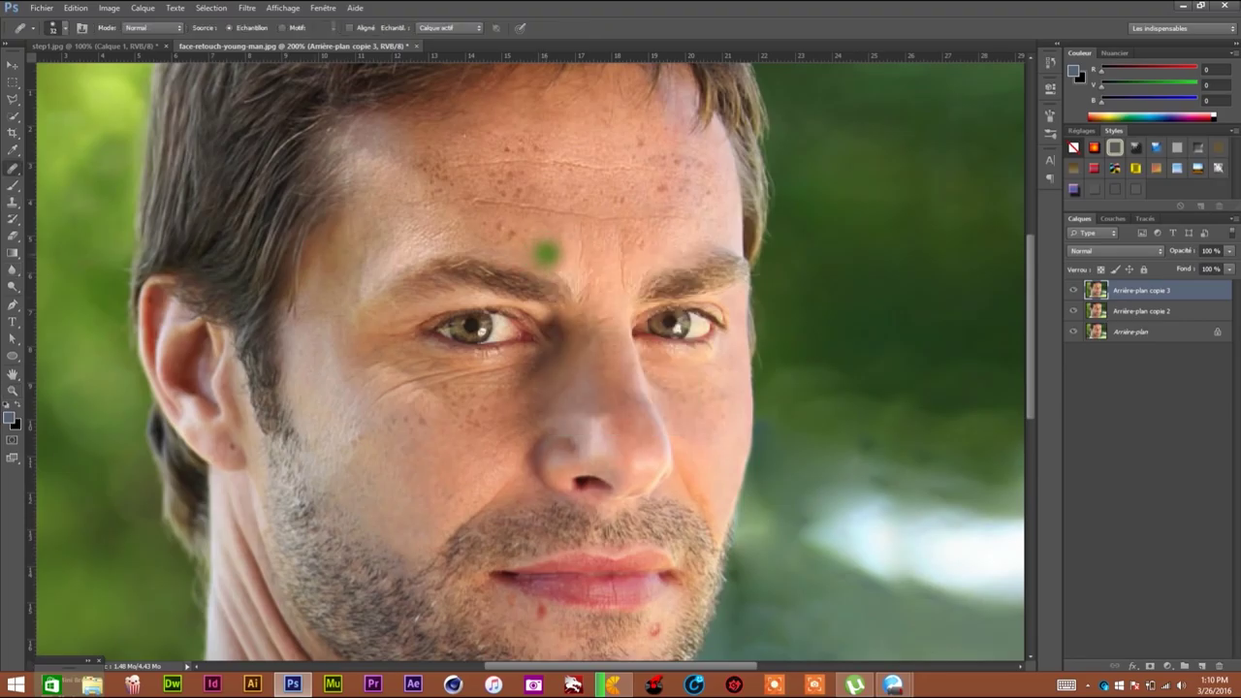
{"action": "scroll", "coordinate": [514, 378], "scroll_direction": "down", "scroll_amount": 2}
{"action": "left_click", "coordinate": [542, 548]}
{"action": "left_click", "coordinate": [656, 567]}
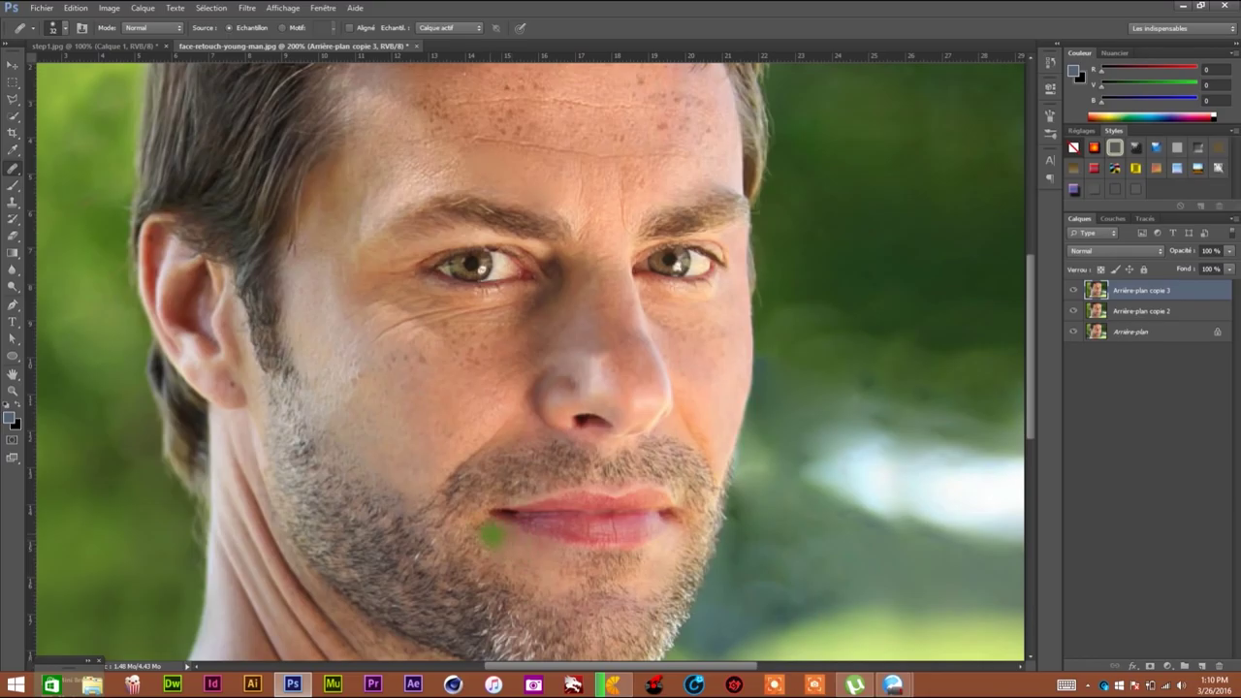
Switch to the Spot Healing Brush from the healing tools flyout
{"action": "right_click", "coordinate": [585, 197]}
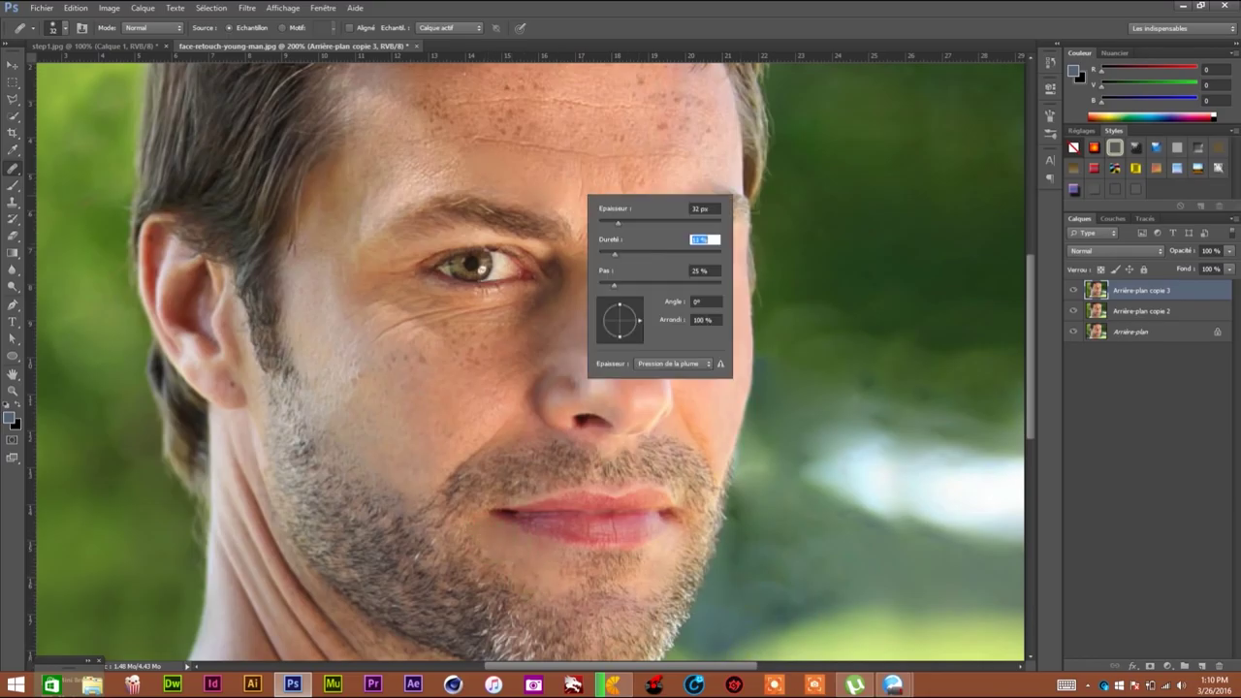
{"action": "left_click", "coordinate": [571, 143]}
{"action": "right_click", "coordinate": [13, 167]}
{"action": "left_click", "coordinate": [97, 167]}
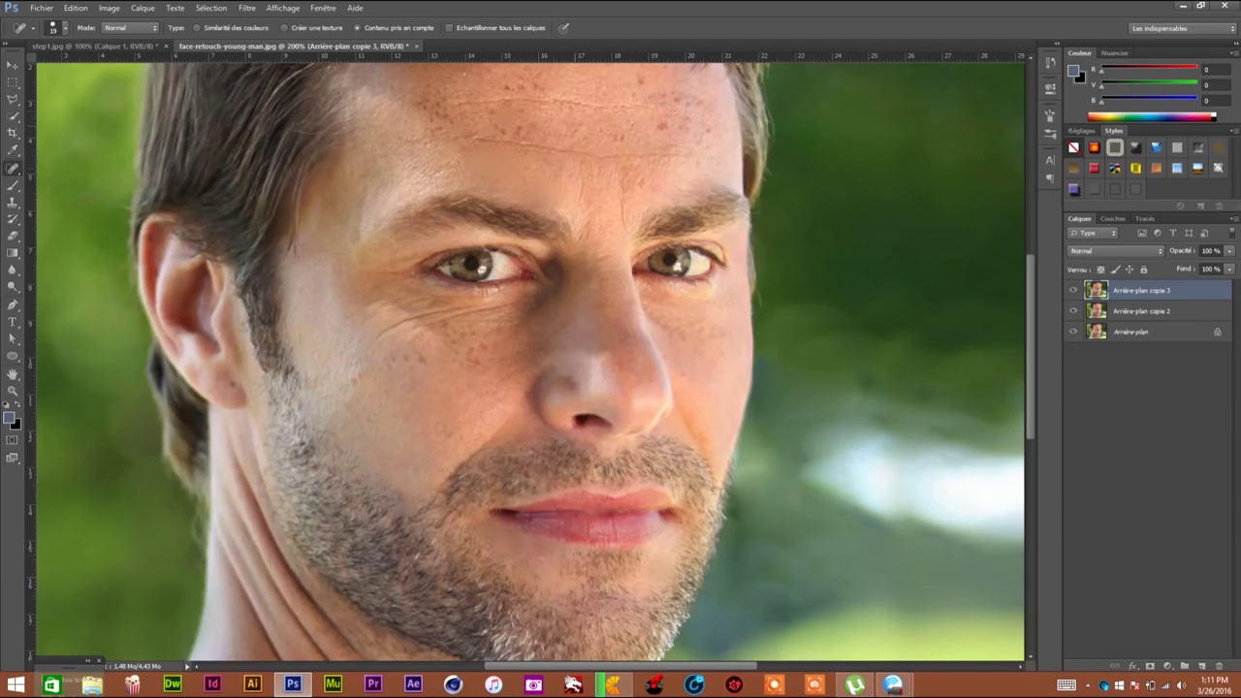
Heal the forehead lines, wrinkles and mole with the Spot Healing Brush
{"action": "right_click", "coordinate": [539, 155]}
{"action": "key", "text": "Return"}
{"action": "scroll", "coordinate": [516, 132], "scroll_direction": "up", "scroll_amount": 2}
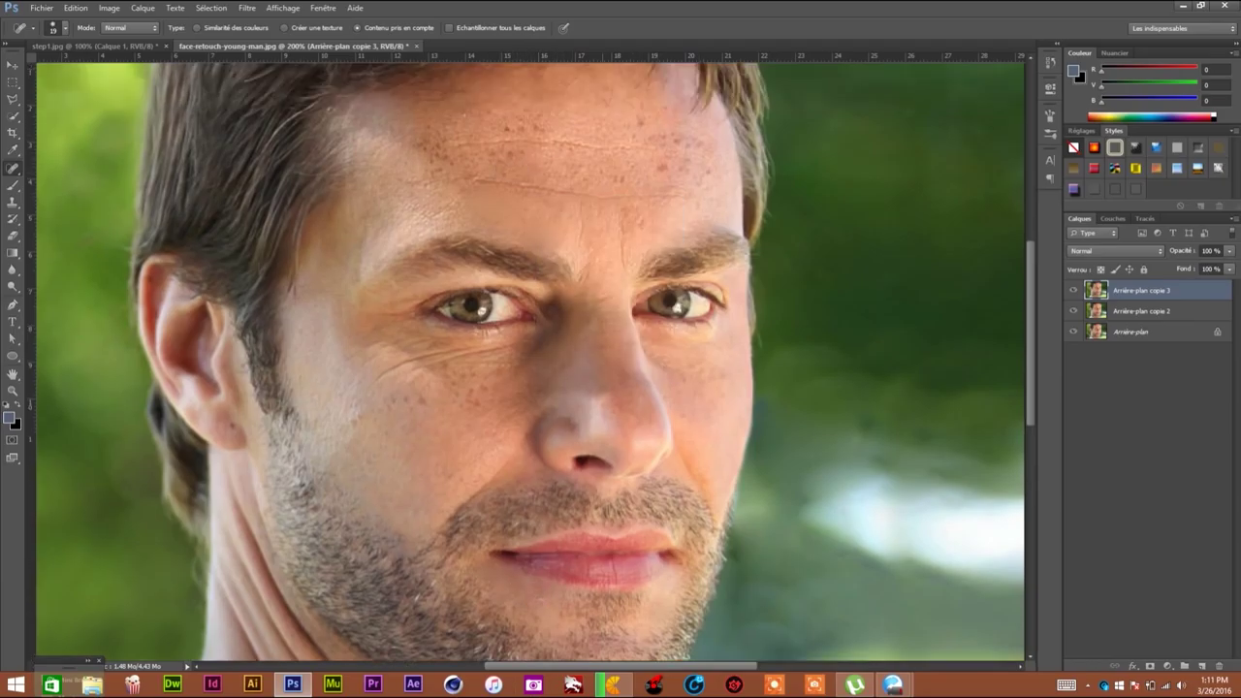
{"action": "scroll", "coordinate": [643, 133], "scroll_direction": "up", "scroll_amount": 1}
{"action": "left_click_drag", "start_coordinate": [414, 194], "coordinate": [713, 209]}
{"action": "left_click_drag", "start_coordinate": [456, 153], "coordinate": [723, 174]}
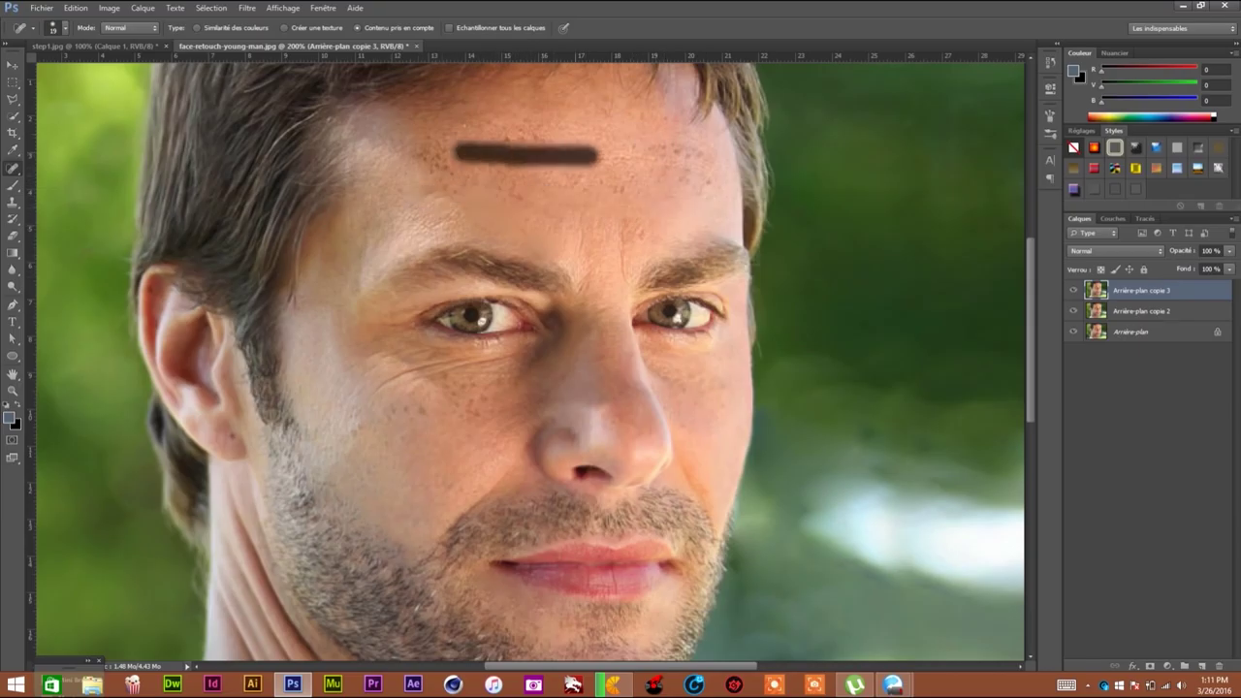
{"action": "scroll", "coordinate": [722, 175], "scroll_direction": "down", "scroll_amount": 1}
{"action": "left_click", "coordinate": [582, 194]}
Smooth the crow's-feet wrinkles beside the left eye
{"action": "scroll", "coordinate": [531, 358], "scroll_direction": "down", "scroll_amount": 2}
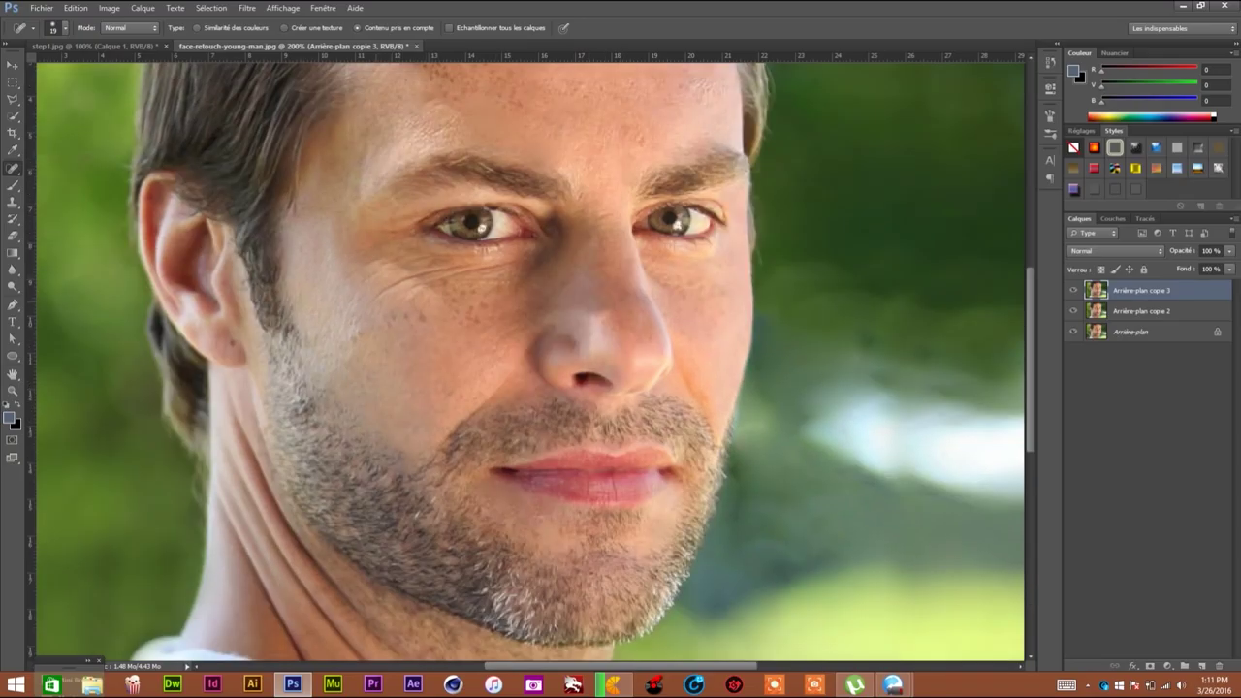
{"action": "left_click_drag", "start_coordinate": [371, 305], "coordinate": [454, 266]}
{"action": "scroll", "coordinate": [531, 359], "scroll_direction": "up", "scroll_amount": 3}
{"action": "right_click", "coordinate": [13, 167]}
Patch the under-eye wrinkles and forehead freckles with smoother skin using the Patch tool
{"action": "left_click", "coordinate": [88, 193]}
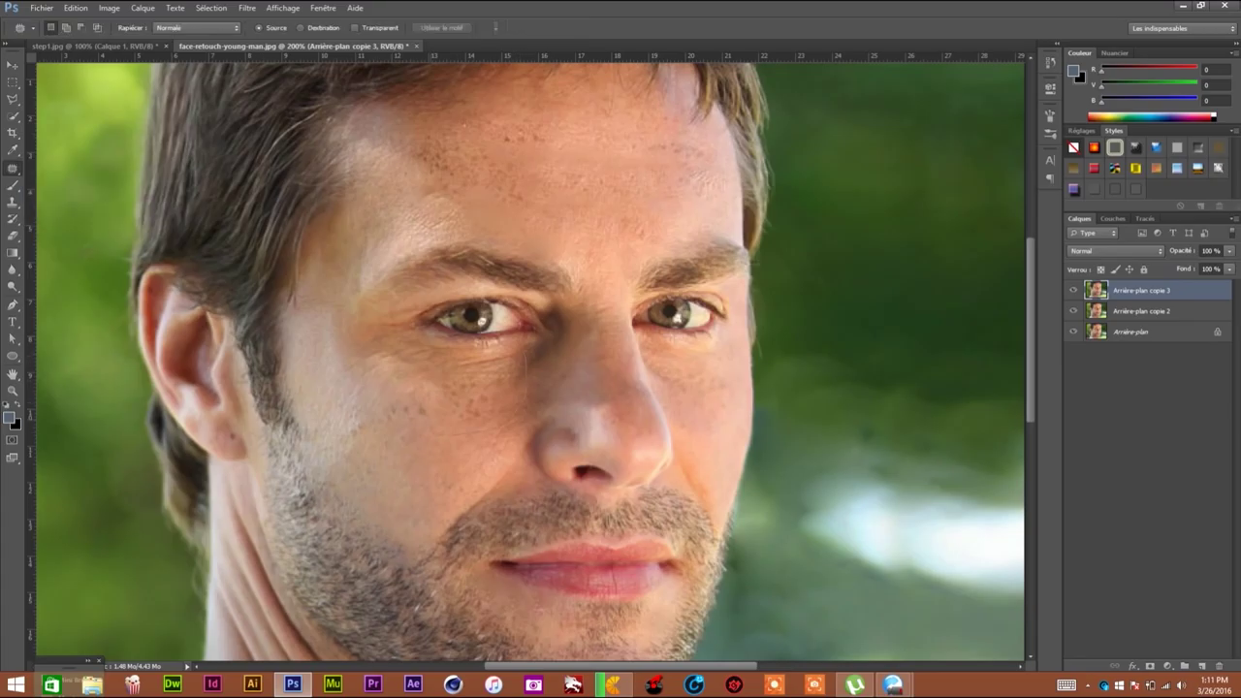
{"action": "left_click_drag", "start_coordinate": [441, 383], "coordinate": [408, 485]}
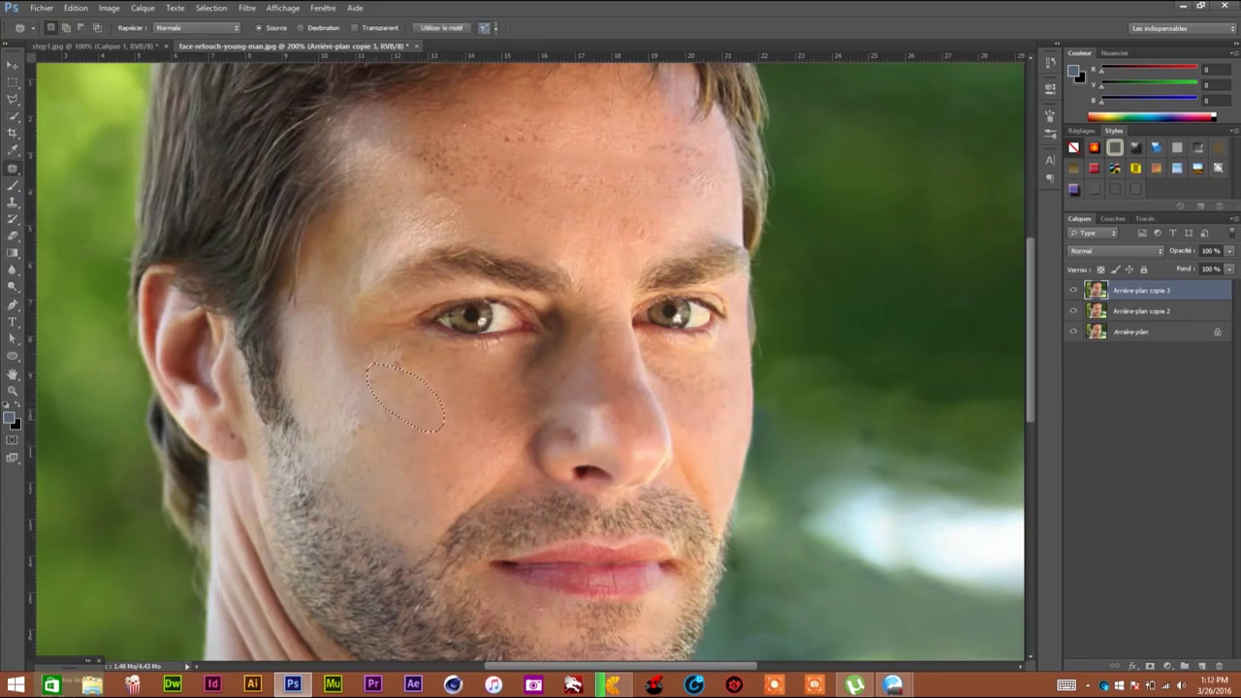
{"action": "scroll", "coordinate": [417, 388], "scroll_direction": "up", "scroll_amount": 2}
{"action": "left_click_drag", "start_coordinate": [456, 223], "coordinate": [601, 244]}
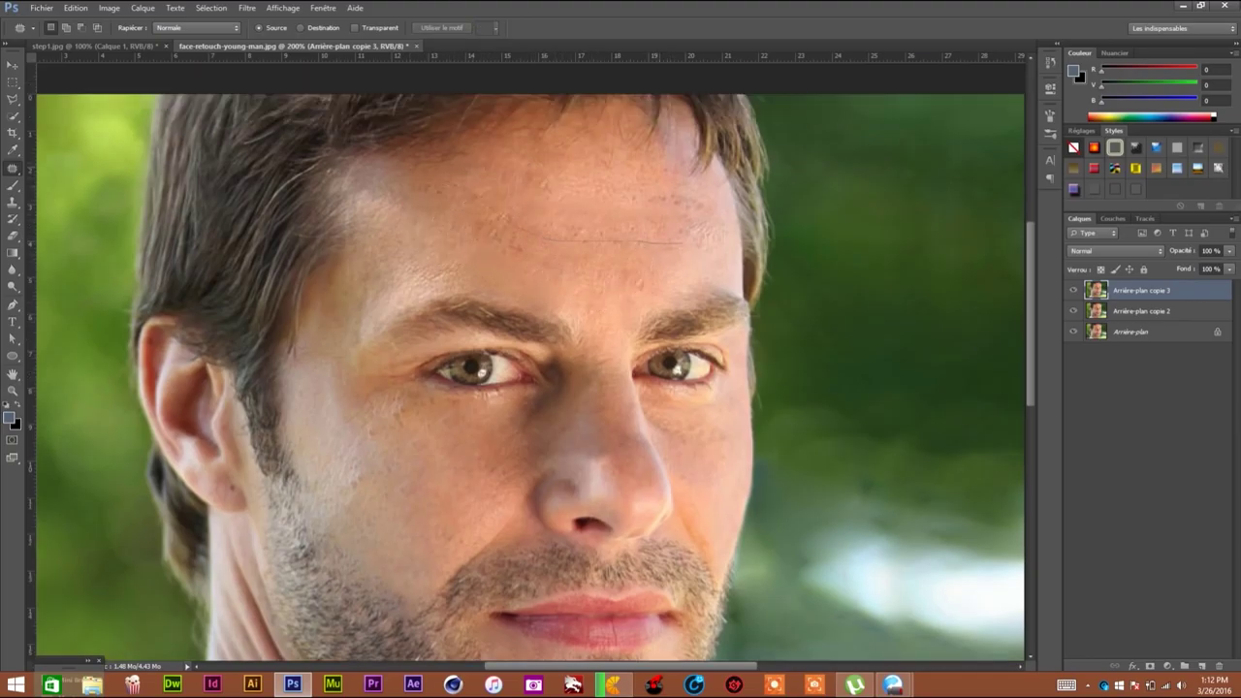
{"action": "left_click_drag", "start_coordinate": [465, 184], "coordinate": [683, 281]}
{"action": "scroll", "coordinate": [532, 377], "scroll_direction": "up", "scroll_amount": 1}
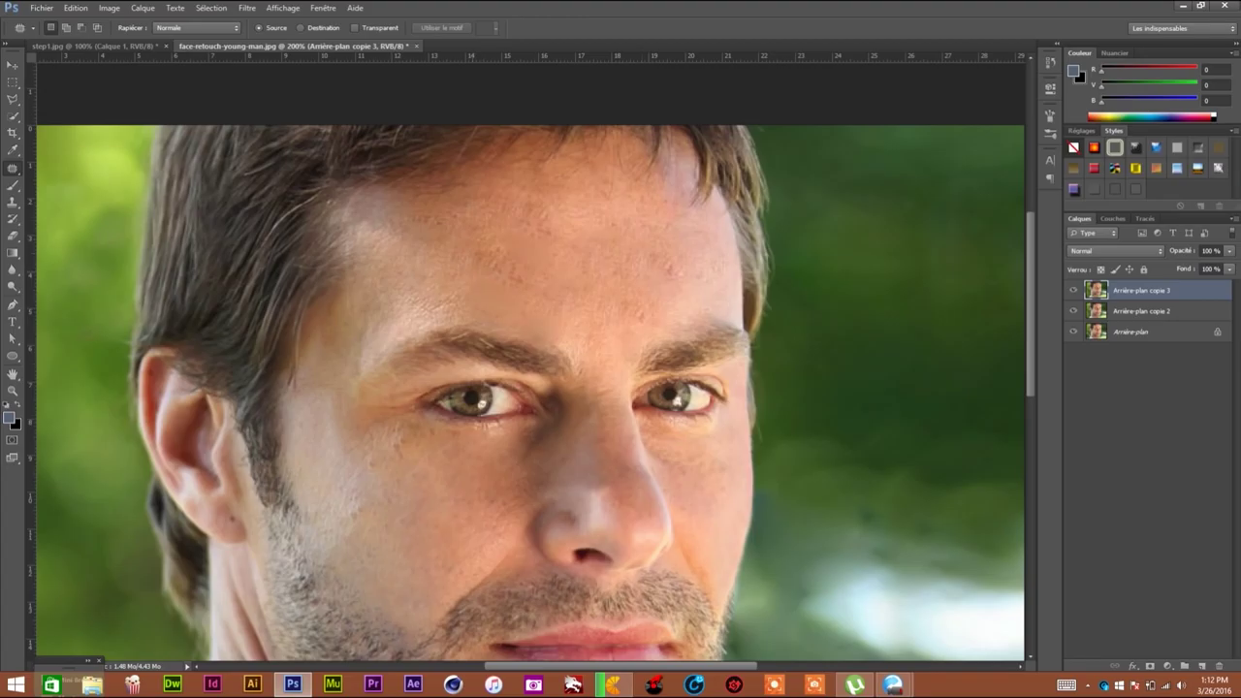
{"action": "left_click_drag", "start_coordinate": [467, 254], "coordinate": [626, 283]}
{"action": "key", "text": "ctrl+d"}
Patch another forehead area and the cheek below the left eye
{"action": "scroll", "coordinate": [532, 366], "scroll_direction": "down", "scroll_amount": 1}
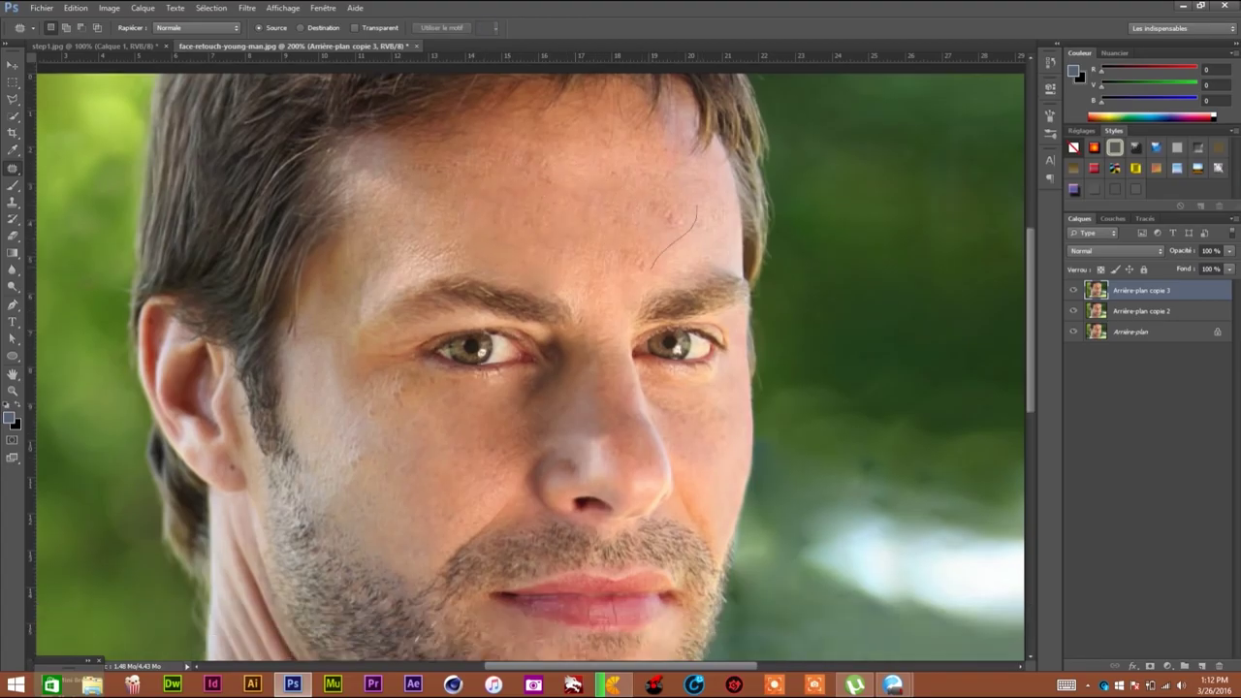
{"action": "left_click_drag", "start_coordinate": [679, 209], "coordinate": [621, 272]}
{"action": "scroll", "coordinate": [531, 362], "scroll_direction": "down", "scroll_amount": 1}
{"action": "left_click_drag", "start_coordinate": [359, 310], "coordinate": [374, 357]}
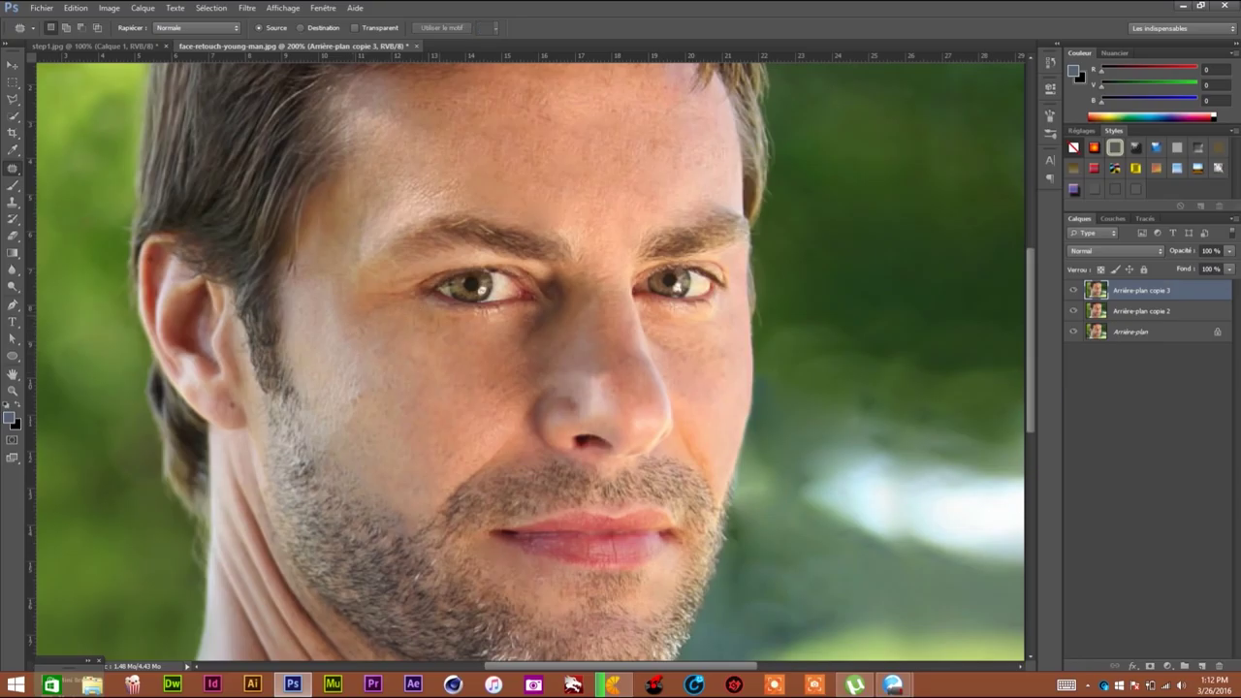
{"action": "scroll", "coordinate": [351, 396], "scroll_direction": "down", "scroll_amount": 1}
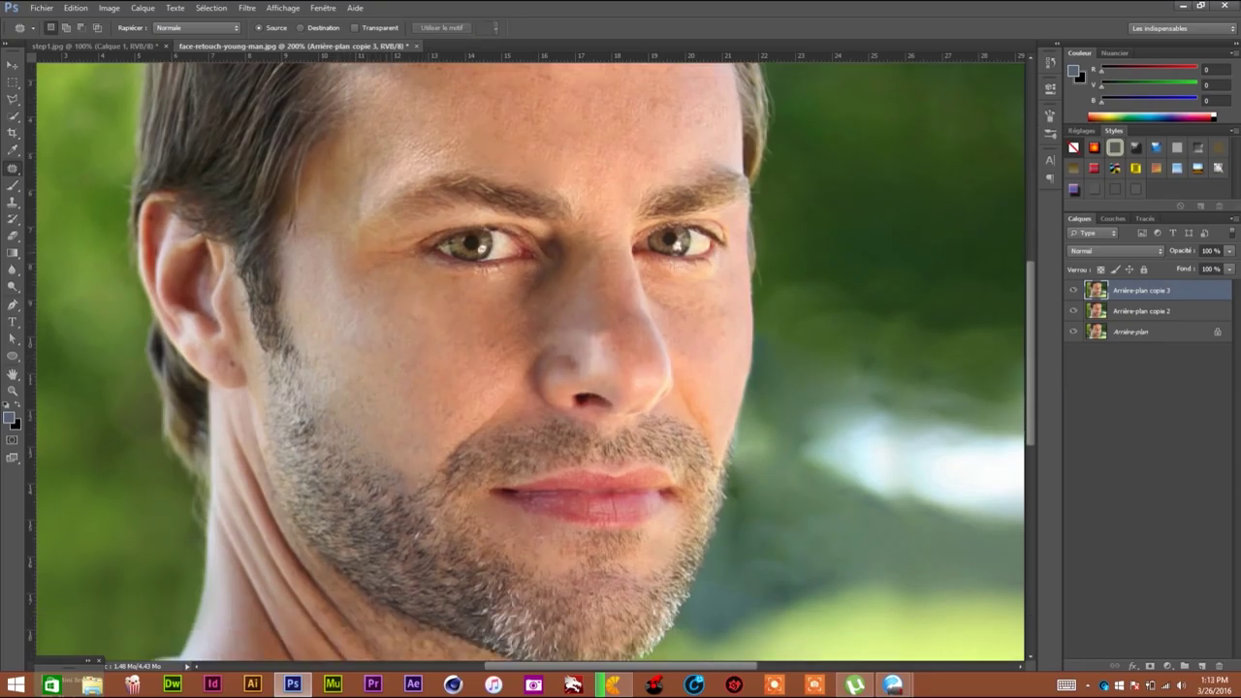
{"action": "scroll", "coordinate": [392, 291], "scroll_direction": "up", "scroll_amount": 1}
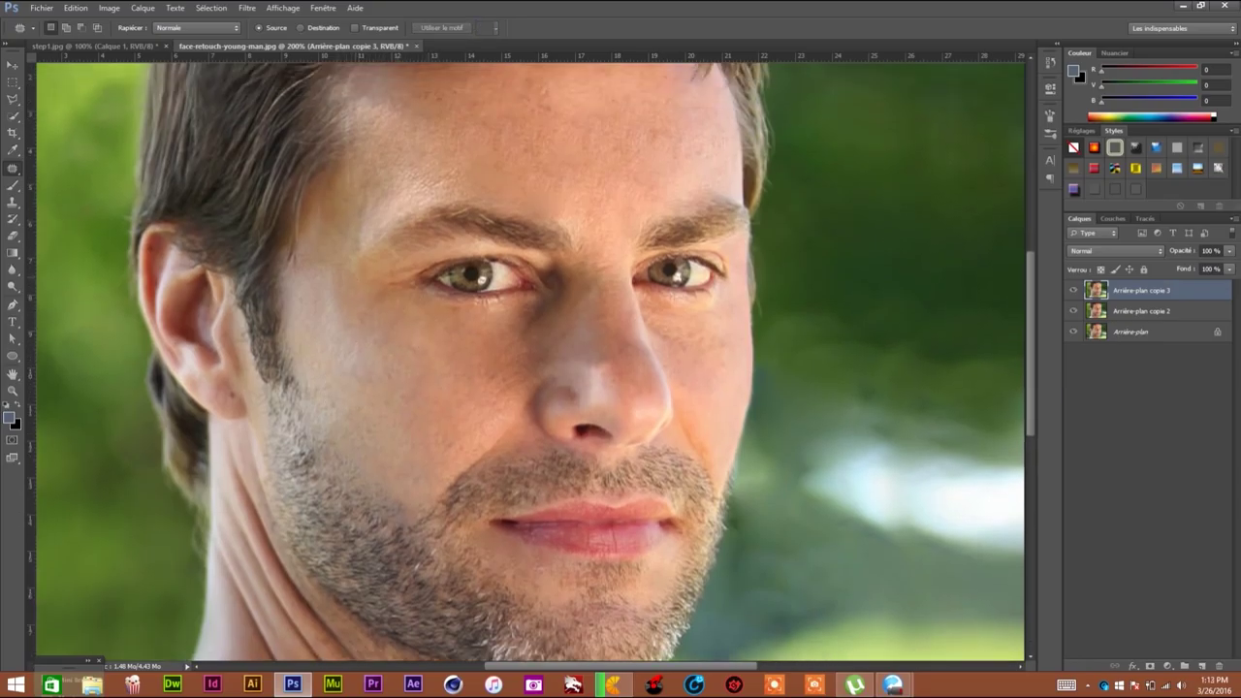
{"action": "scroll", "coordinate": [391, 291], "scroll_direction": "down", "scroll_amount": 1}
{"action": "scroll", "coordinate": [534, 359], "scroll_direction": "down", "scroll_amount": 2}
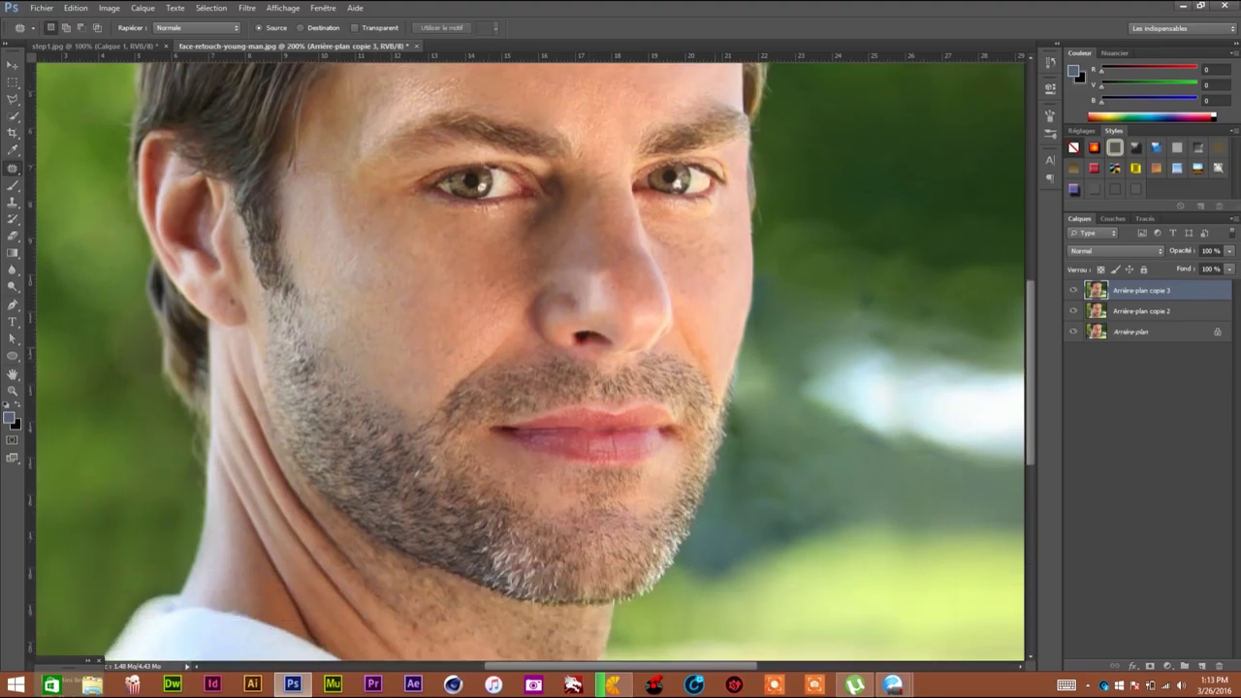
Patch the skin beside the left nostril and duplicate the photo layer as Arrière-plan copie 4
{"action": "left_click_drag", "start_coordinate": [499, 334], "coordinate": [446, 402]}
{"action": "scroll", "coordinate": [531, 363], "scroll_direction": "up", "scroll_amount": 4}
{"action": "left_click_drag", "start_coordinate": [473, 141], "coordinate": [484, 175]}
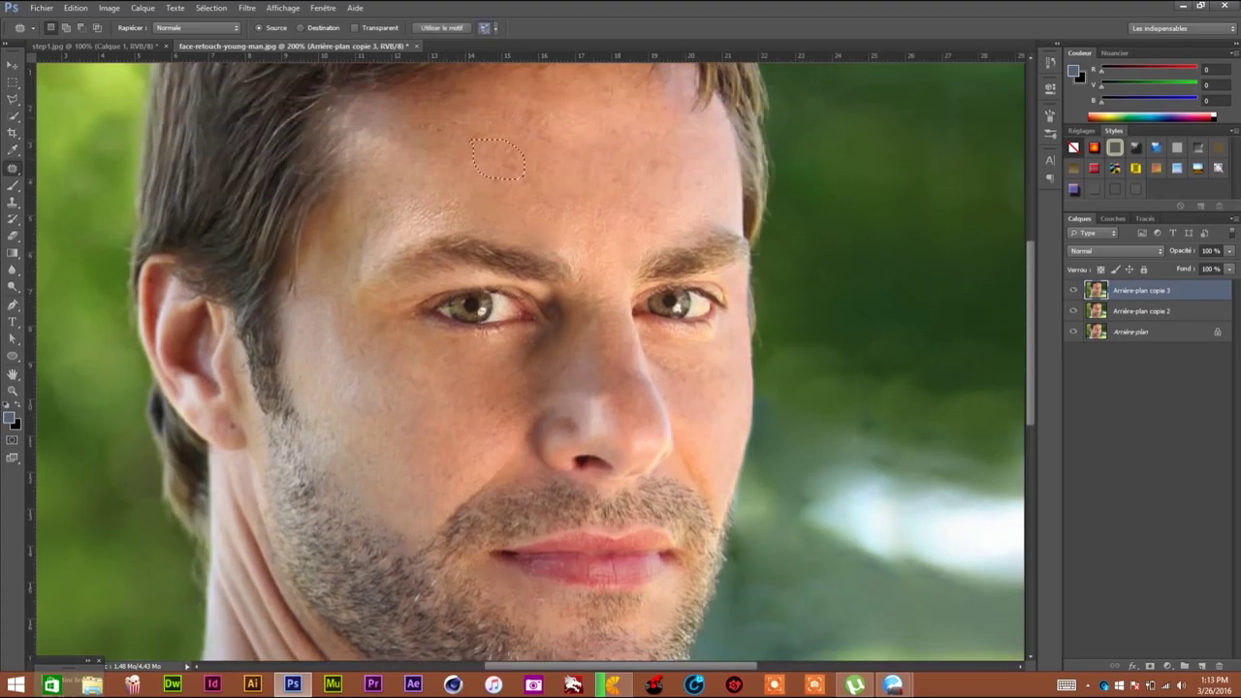
{"action": "key", "text": "ctrl+d"}
{"action": "scroll", "coordinate": [530, 363], "scroll_direction": "down", "scroll_amount": 2}
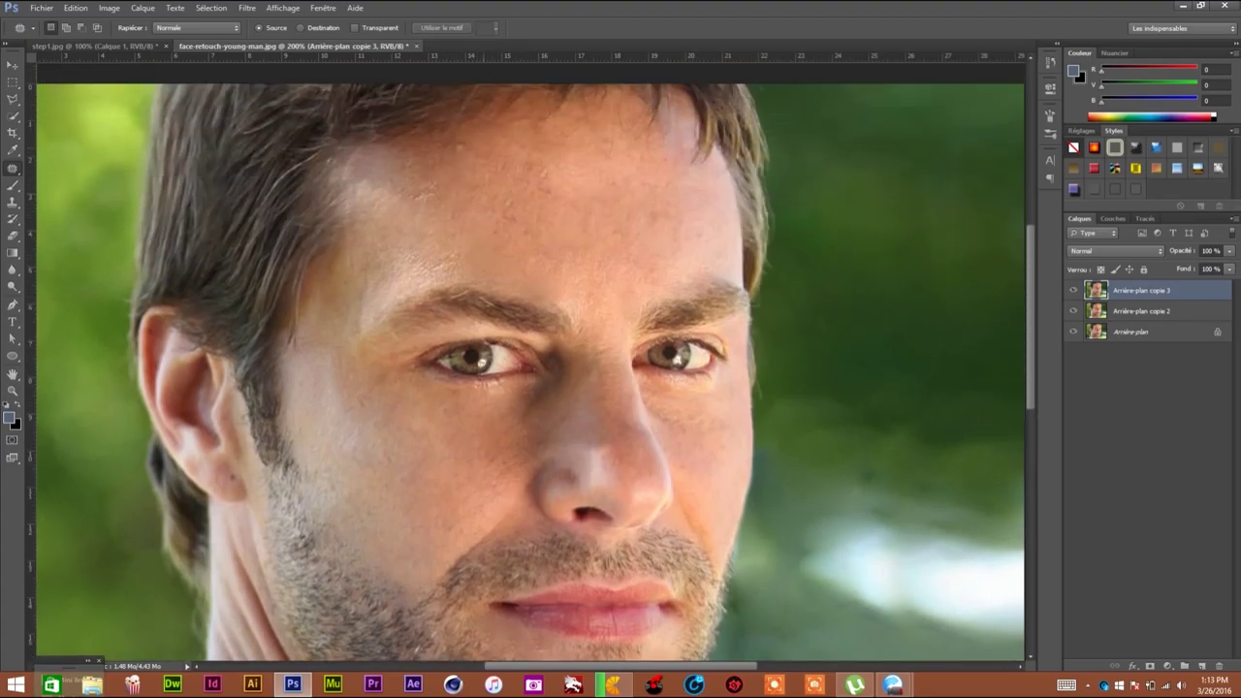
{"action": "key", "text": "ctrl+minus"}
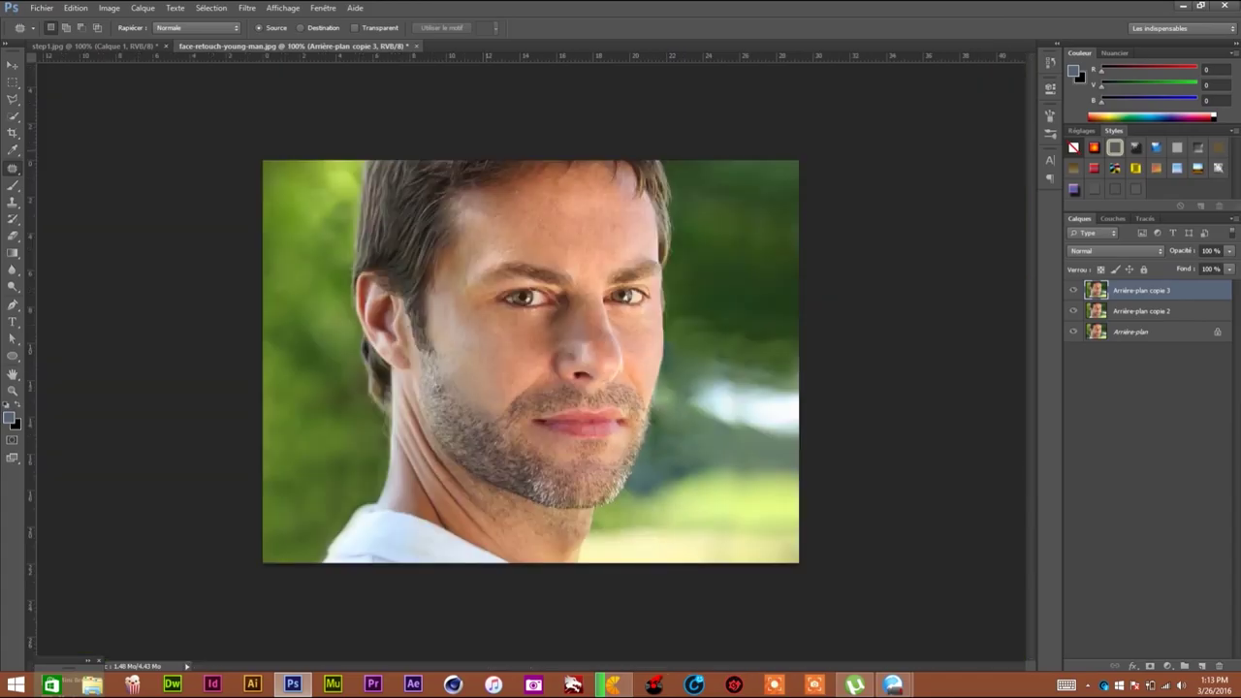
{"action": "left_click_drag", "start_coordinate": [1142, 290], "coordinate": [1185, 667]}
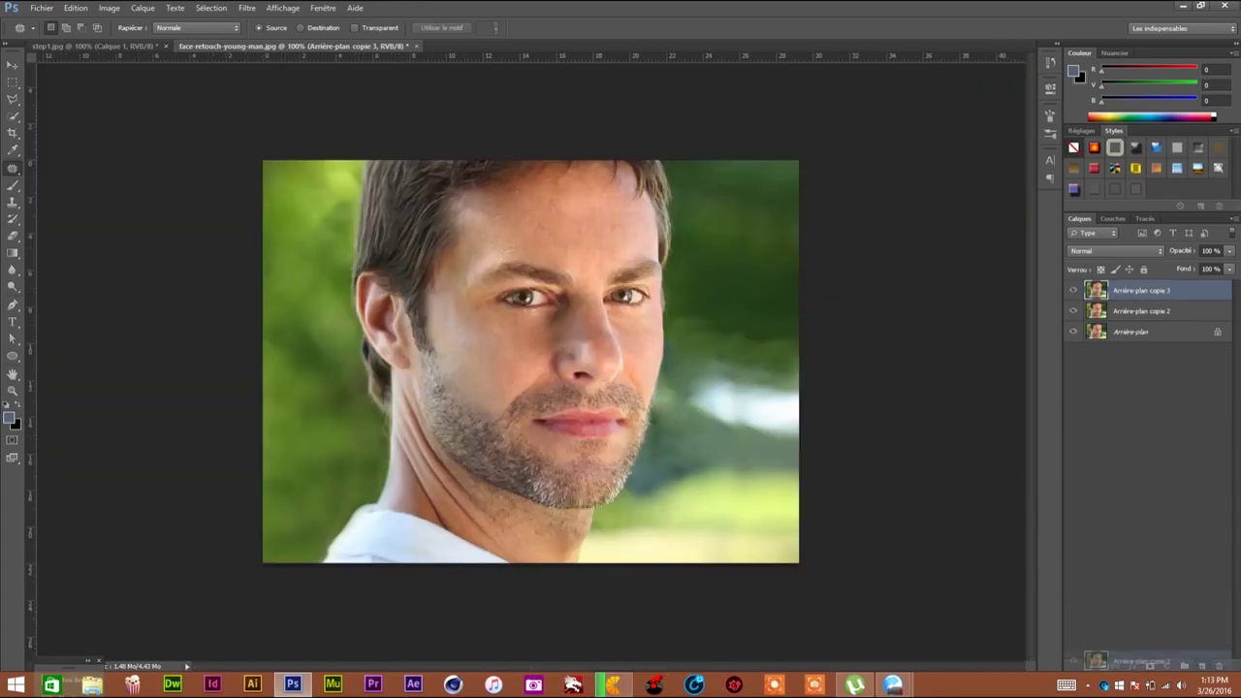
{"action": "left_click", "coordinate": [247, 7]}
{"action": "mouse_move", "coordinate": [267, 138]}
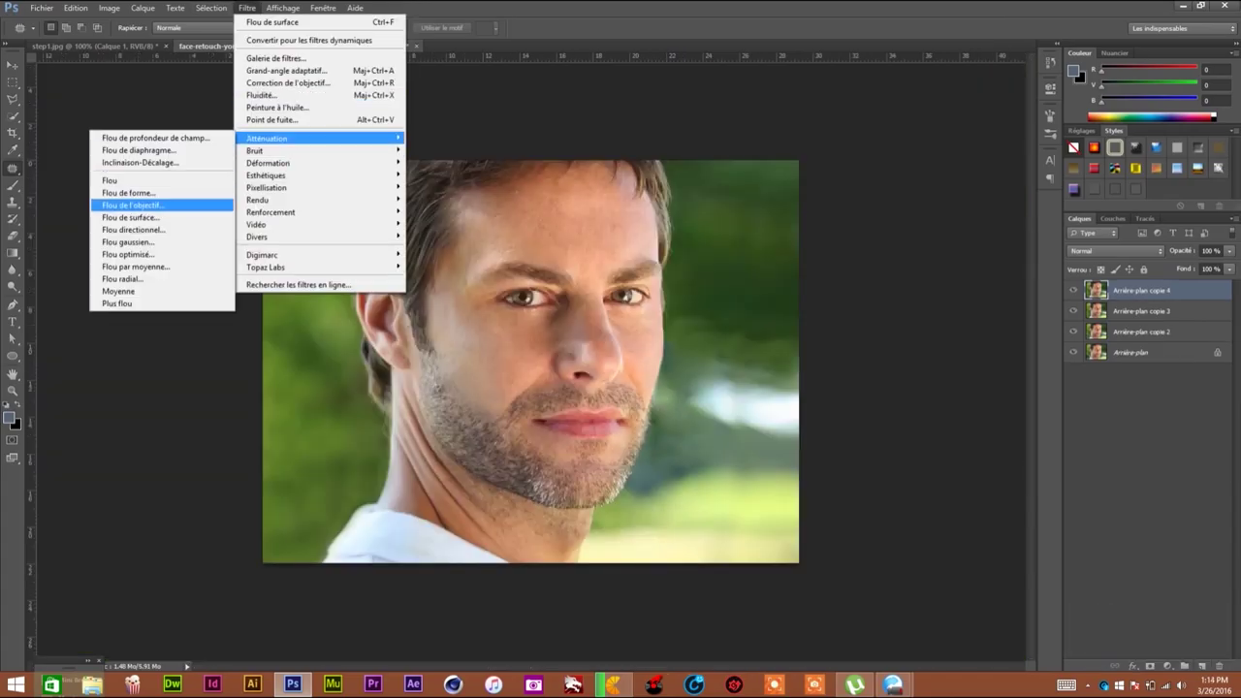
Open Surface Blur and enter trial Radius and Threshold values (17, 49)
{"action": "left_click", "coordinate": [130, 217]}
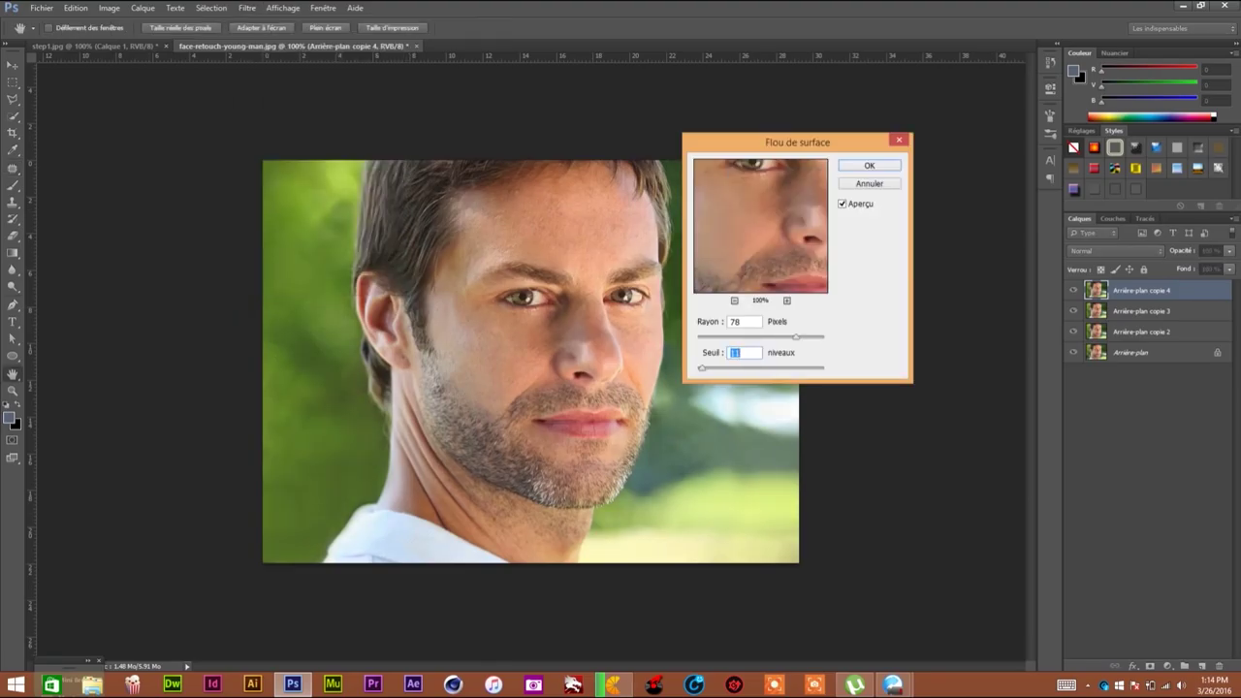
{"action": "key", "text": "shift+Tab"}
{"action": "type", "text": "17"}
{"action": "key", "text": "Tab"}
{"action": "type", "text": "49"}
{"action": "key", "text": "shift+Tab"}
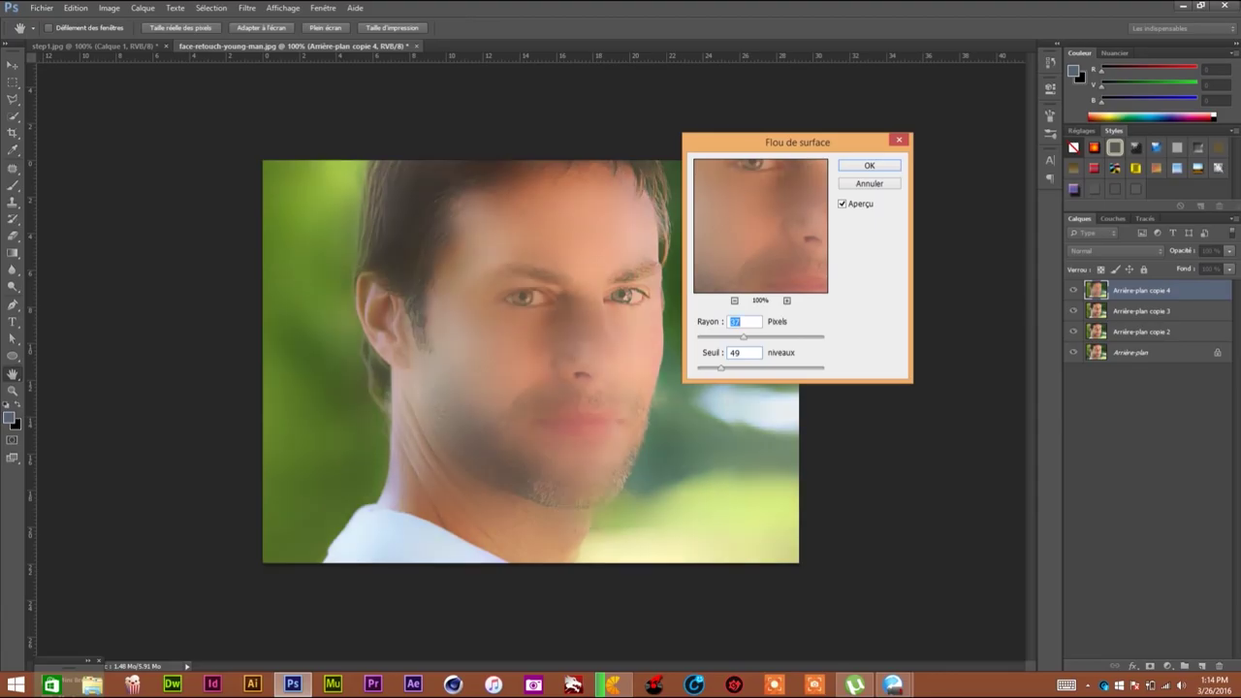
{"action": "key", "text": "shift+Down"}
{"action": "key", "text": "Down"}
{"action": "key", "text": "Down"}
{"action": "key", "text": "Down"}
Refine the values and apply Surface Blur at 17 px radius, threshold 14
{"action": "type", "text": "10"}
{"action": "key", "text": "Tab"}
{"action": "type", "text": "11"}
{"action": "key", "text": "shift+Down"}
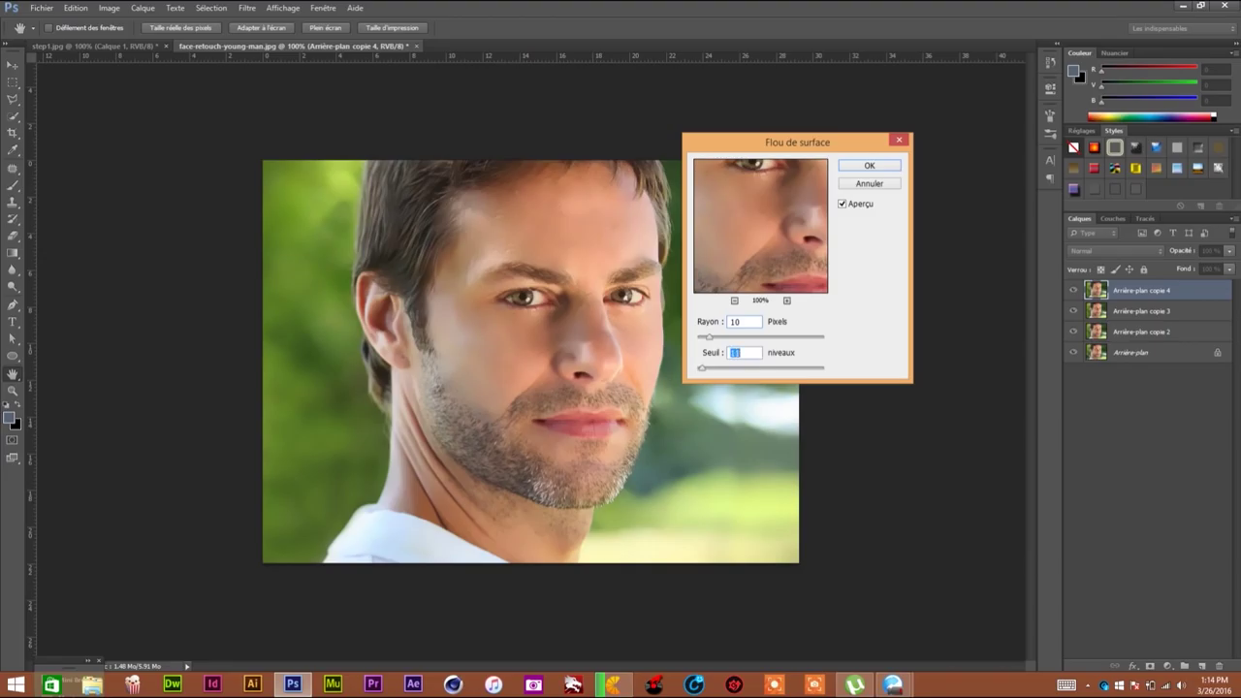
{"action": "key", "text": "shift+Tab"}
{"action": "key", "text": "shift+Up"}
{"action": "key", "text": "shift+Up"}
{"action": "key", "text": "shift+Down"}
{"action": "key", "text": "shift+Down"}
{"action": "key", "text": "shift+Down"}
{"action": "key", "text": "Return"}
Add a layer mask to the blurred layer and set its opacity to 65%
{"action": "left_click", "coordinate": [1150, 667]}
{"action": "key", "text": "z"}
{"action": "left_click", "coordinate": [586, 434]}
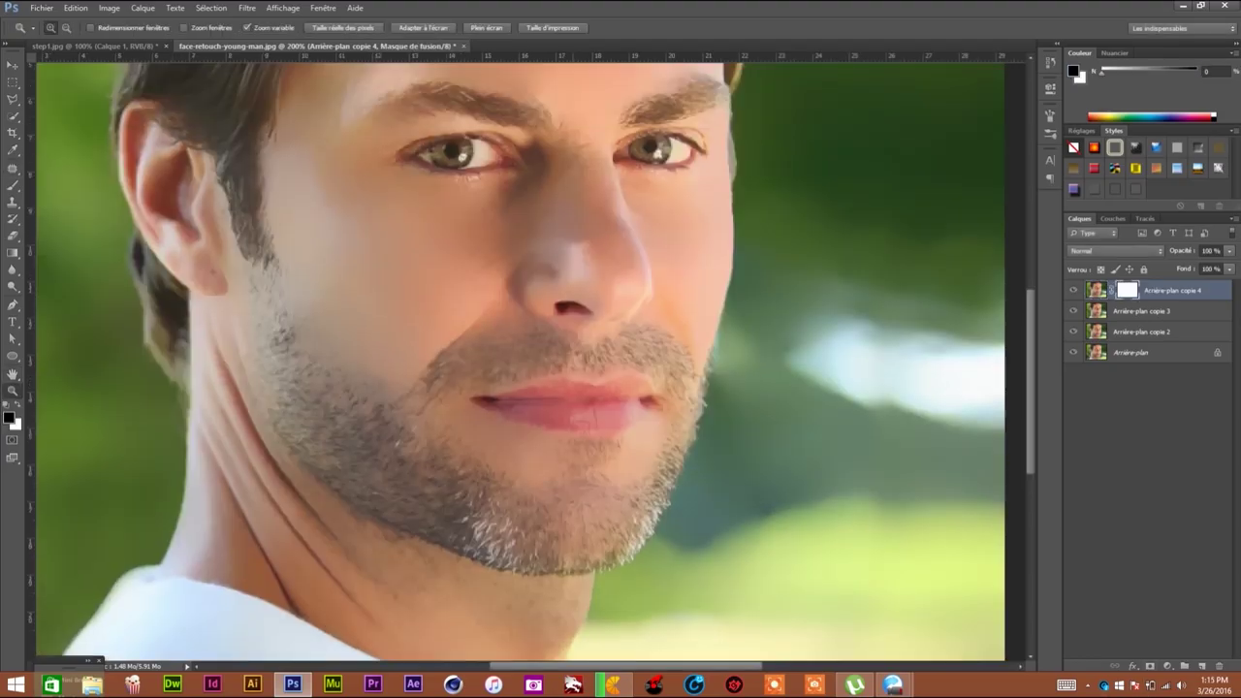
{"action": "scroll", "coordinate": [586, 433], "scroll_direction": "up", "scroll_amount": 2}
{"action": "left_click", "coordinate": [1210, 251]}
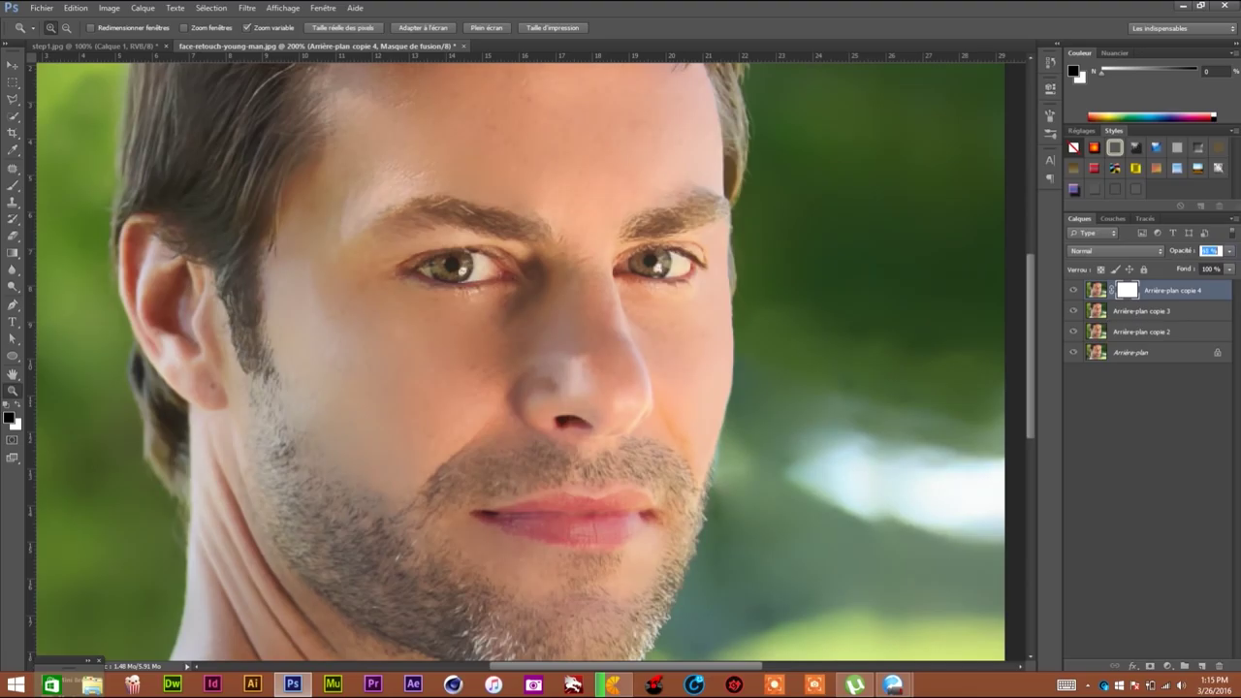
{"action": "type", "text": "65"}
{"action": "key", "text": "Return"}
Select the Brush tool and adjust its size for painting the mask
{"action": "key", "text": "b"}
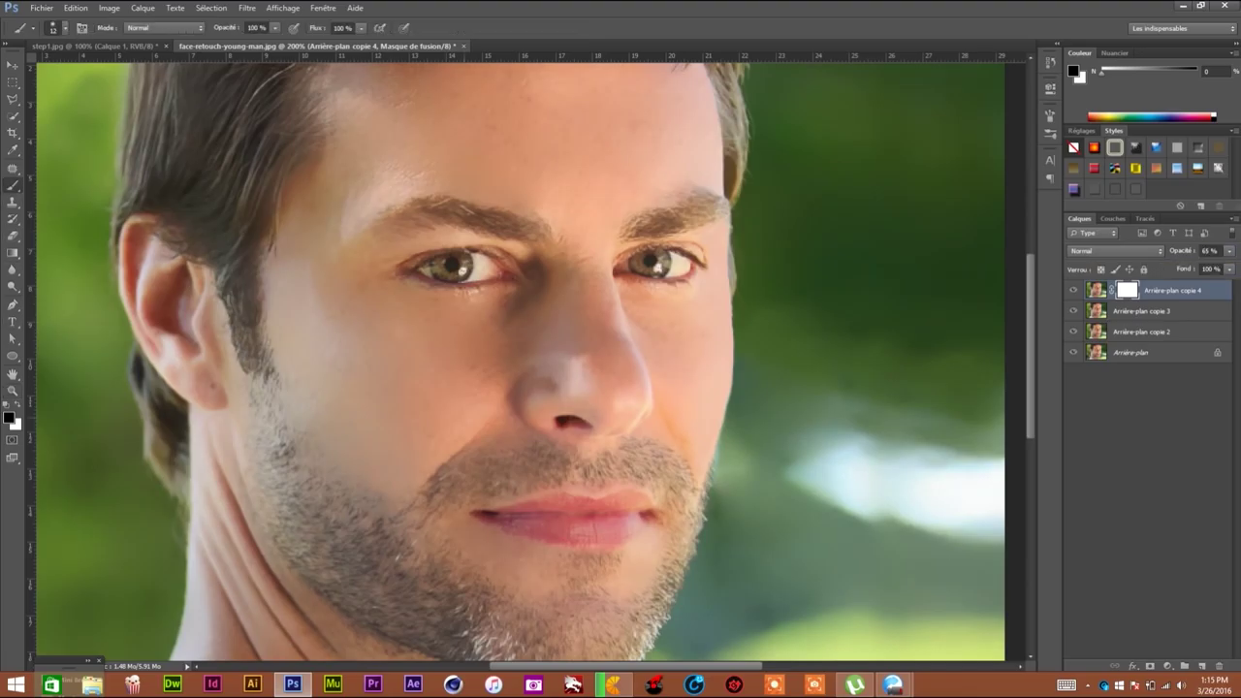
{"action": "scroll", "coordinate": [386, 500], "scroll_direction": "down", "scroll_amount": 2}
{"action": "right_click", "coordinate": [386, 501]}
{"action": "key", "text": "Return"}
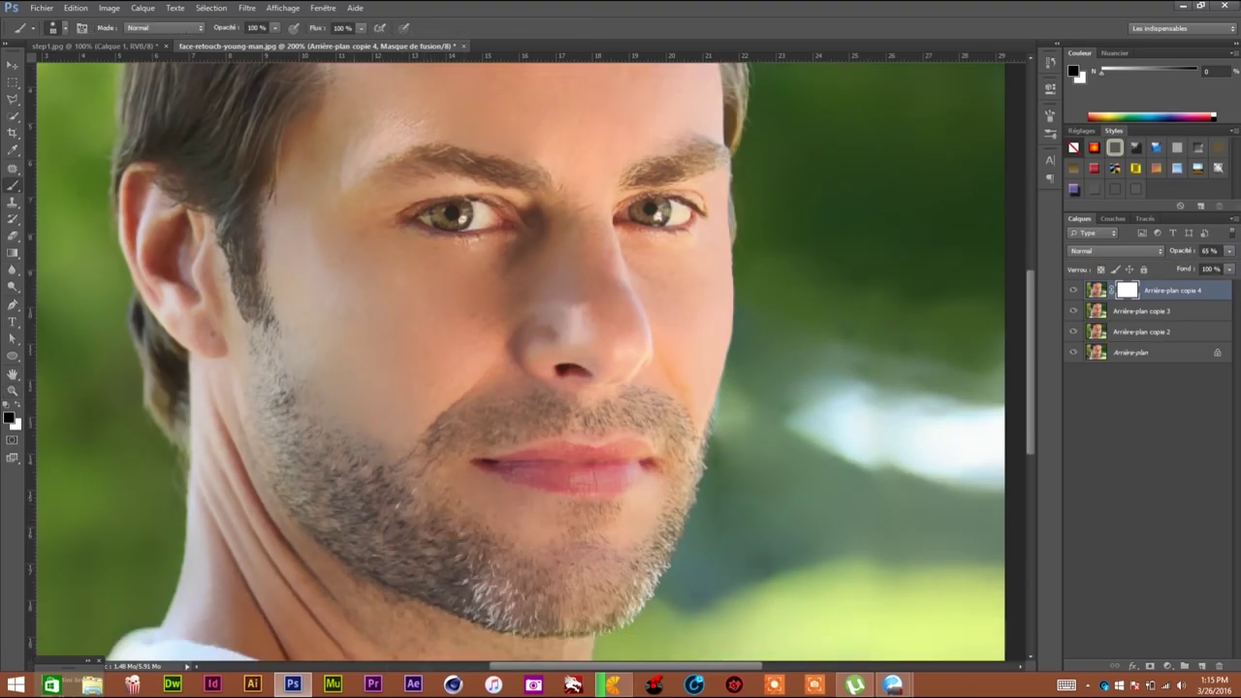
{"action": "right_click", "coordinate": [345, 483]}
{"action": "key", "text": "Return"}
{"action": "right_click", "coordinate": [310, 470]}
{"action": "key", "text": "Return"}
Shrink the mask brush to 19 px, then enlarge it for the lower face
{"action": "right_click", "coordinate": [505, 174]}
{"action": "left_click_drag", "start_coordinate": [635, 189], "coordinate": [621, 189]}
{"action": "key", "text": "Return"}
{"action": "scroll", "coordinate": [521, 361], "scroll_direction": "down", "scroll_amount": 3}
{"action": "right_click", "coordinate": [573, 499]}
{"action": "left_click_drag", "start_coordinate": [677, 516], "coordinate": [708, 516]}
{"action": "key", "text": "Return"}
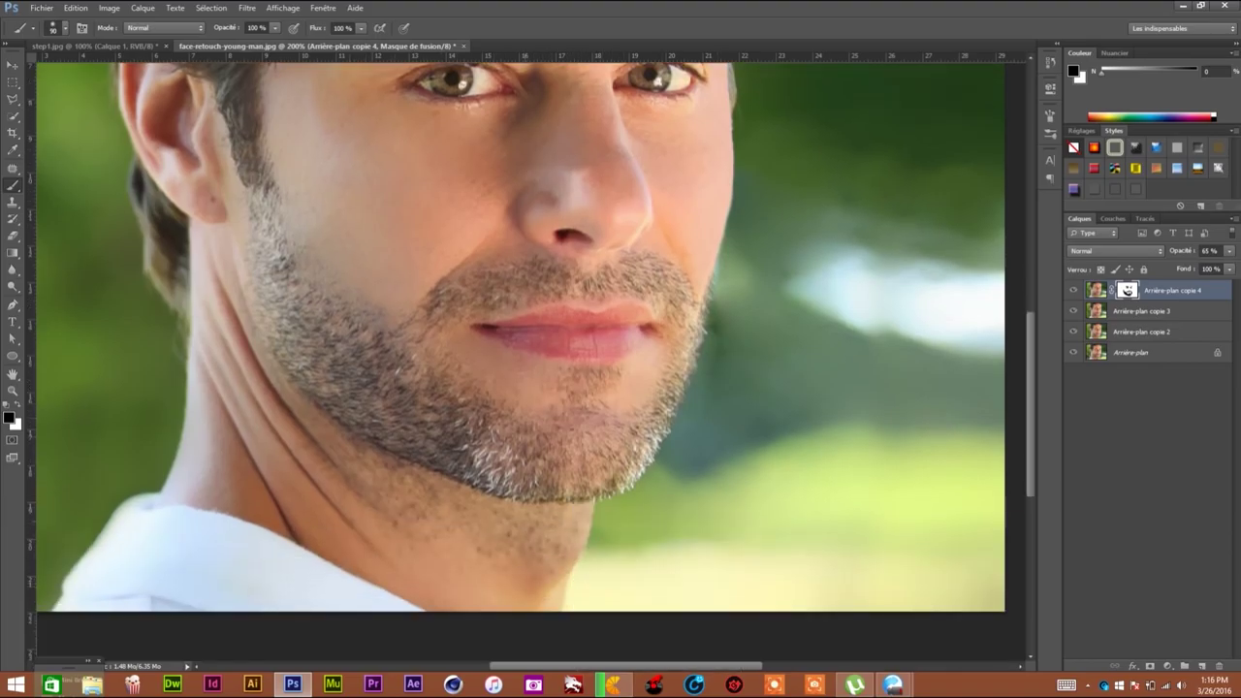
Zoom out, enlarge the brush to 199 px and zoom back to 200% on the face
{"action": "key", "text": "ctrl+minus"}
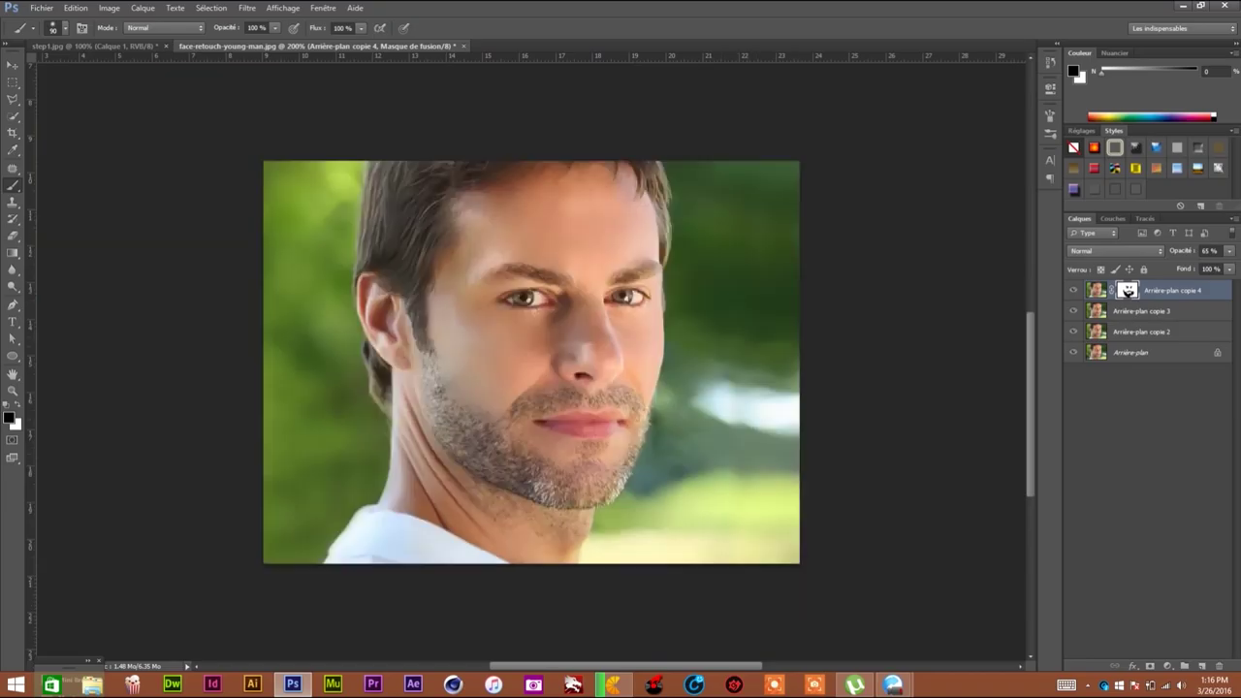
{"action": "key", "text": "ctrl+minus"}
{"action": "right_click", "coordinate": [682, 394]}
{"action": "left_click_drag", "start_coordinate": [786, 425], "coordinate": [820, 424]}
{"action": "key", "text": "Return"}
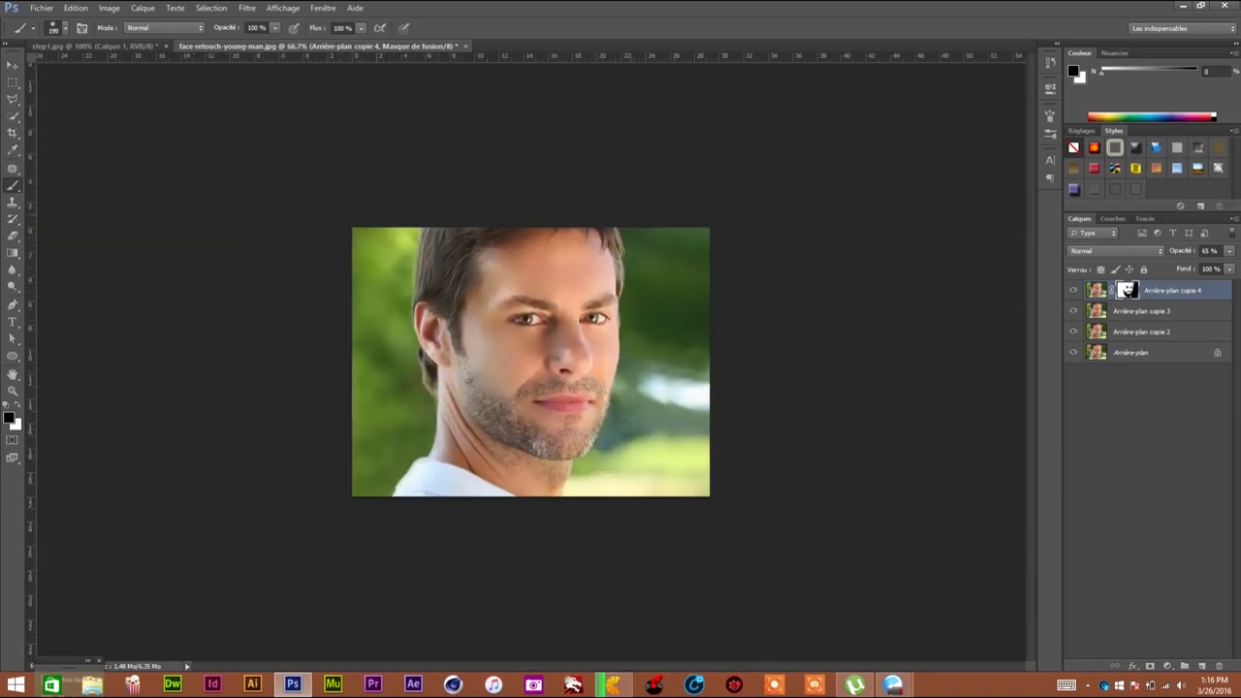
{"action": "key", "text": "z"}
{"action": "key", "text": "ctrl+plus"}
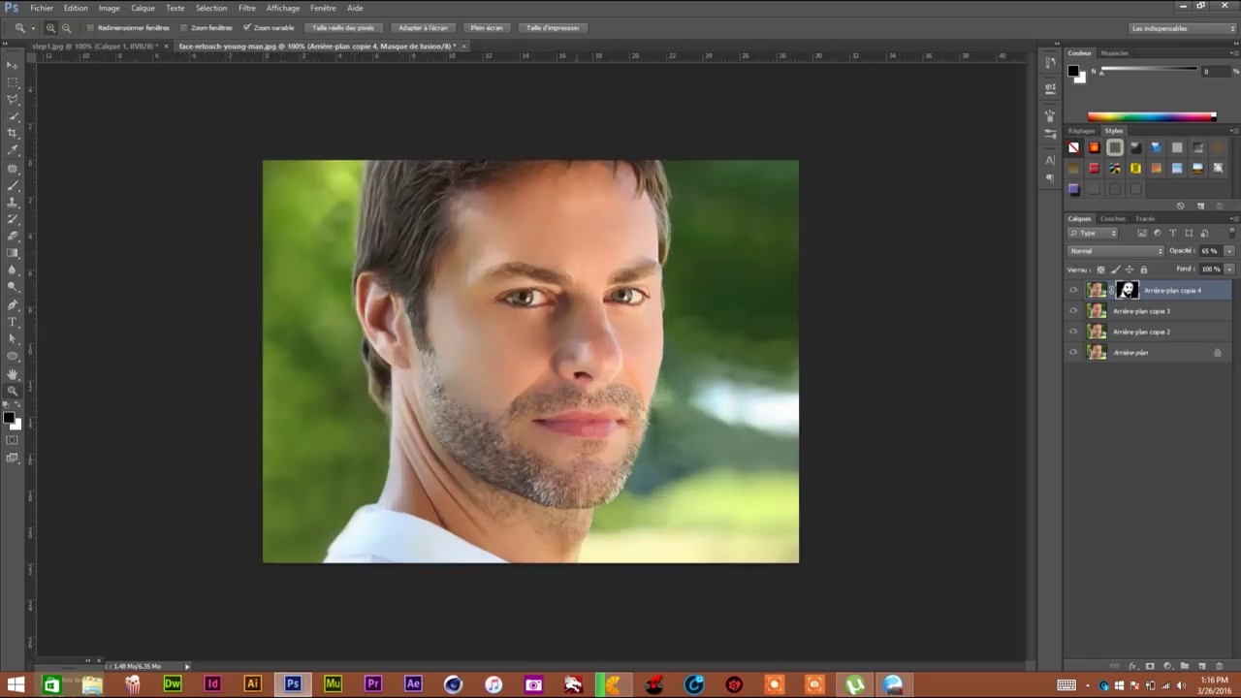
{"action": "key", "text": "ctrl+plus"}
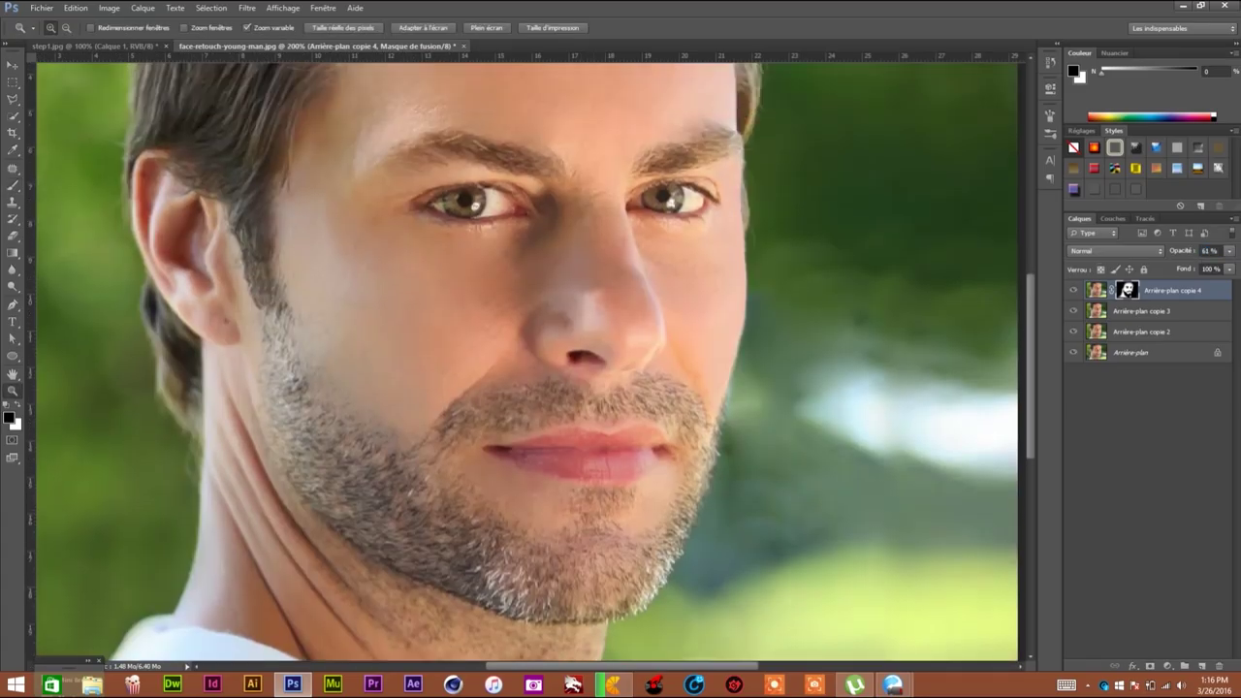
Set the skin-smoothing layer's opacity to 47% on its pixel thumbnail
{"action": "left_click", "coordinate": [1097, 290]}
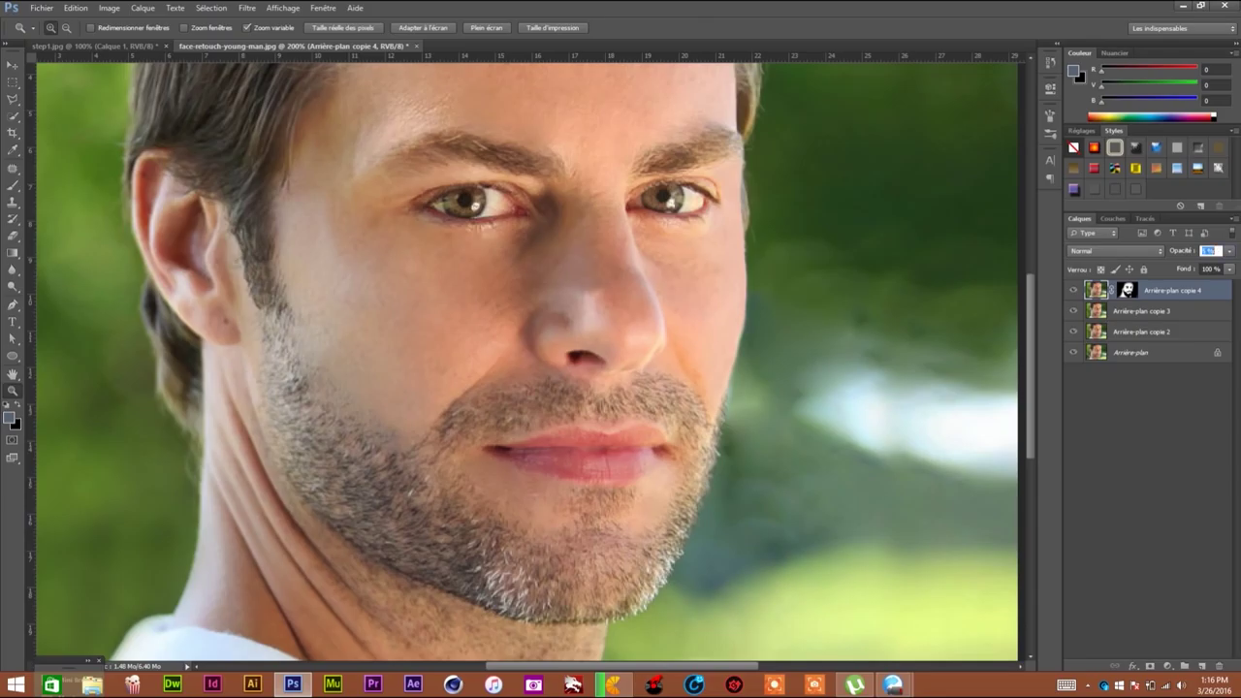
{"action": "type", "text": "47"}
{"action": "key", "text": "Return"}
Zoom in on the mouth and select the Spot Healing Brush at 13 px
{"action": "left_click", "coordinate": [615, 491]}
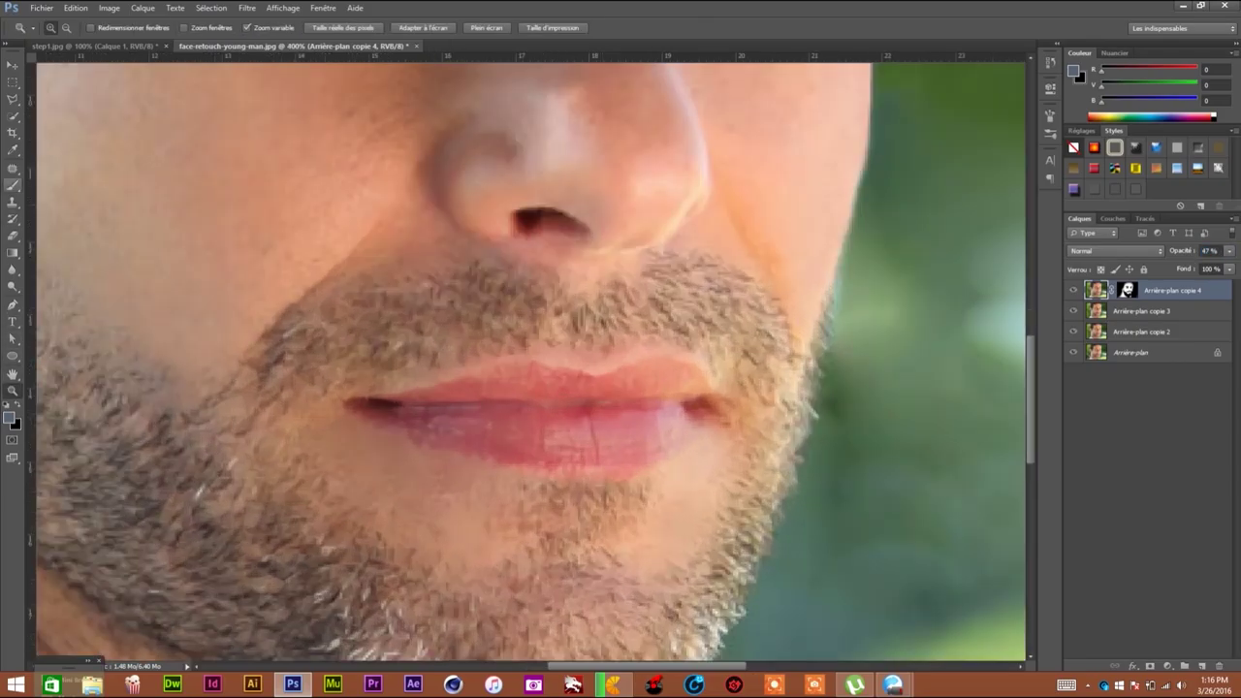
{"action": "right_click", "coordinate": [14, 168]}
{"action": "left_click", "coordinate": [87, 165]}
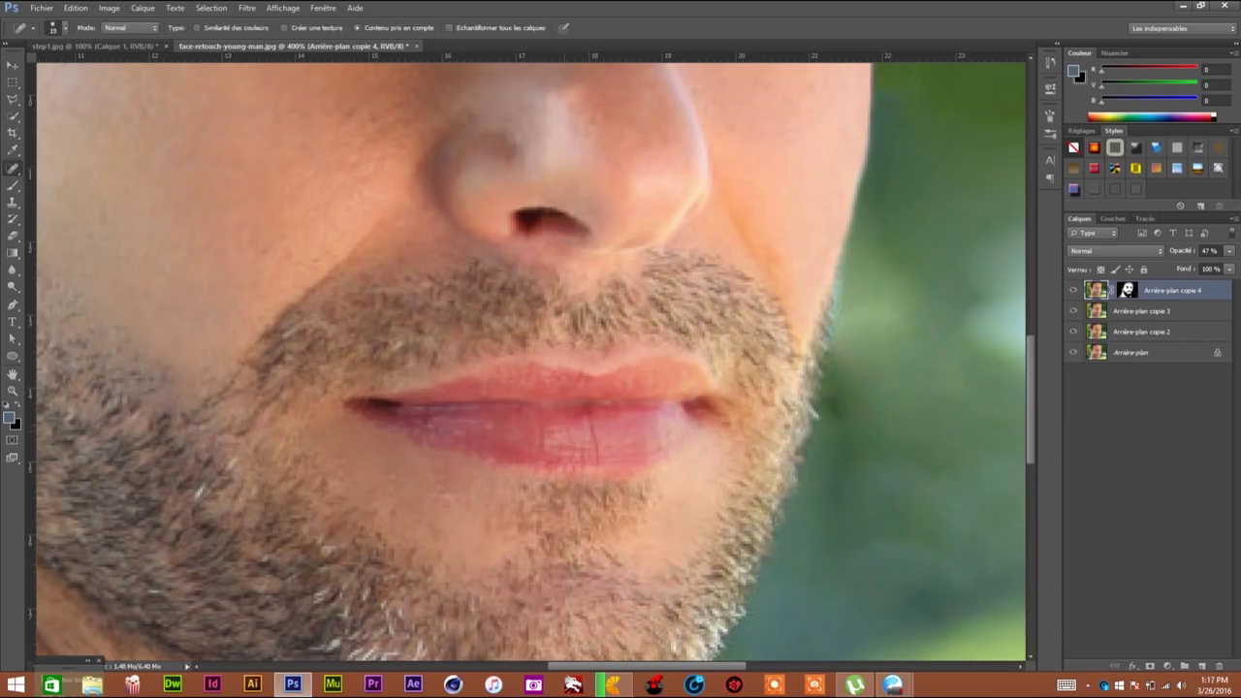
{"action": "right_click", "coordinate": [572, 431]}
{"action": "type", "text": "13"}
{"action": "key", "text": "Tab"}
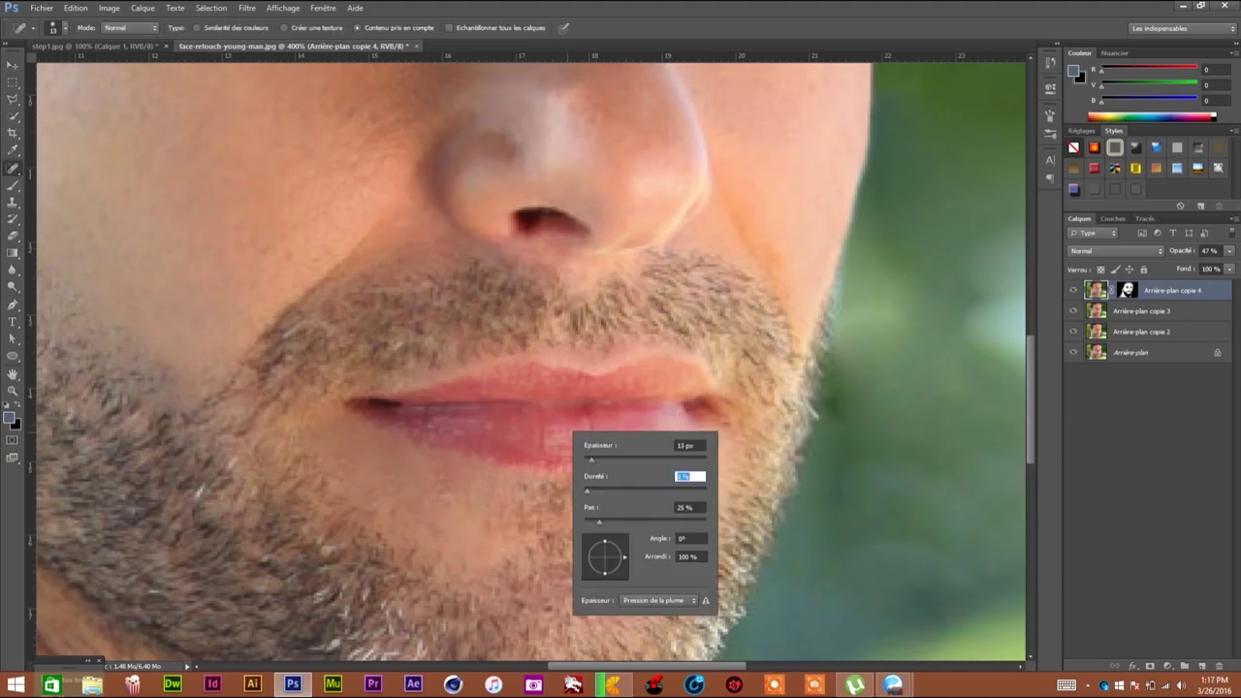
{"action": "key", "text": "Return"}
Heal the vertical crack and blemishes along the lower lip
{"action": "left_click", "coordinate": [590, 433]}
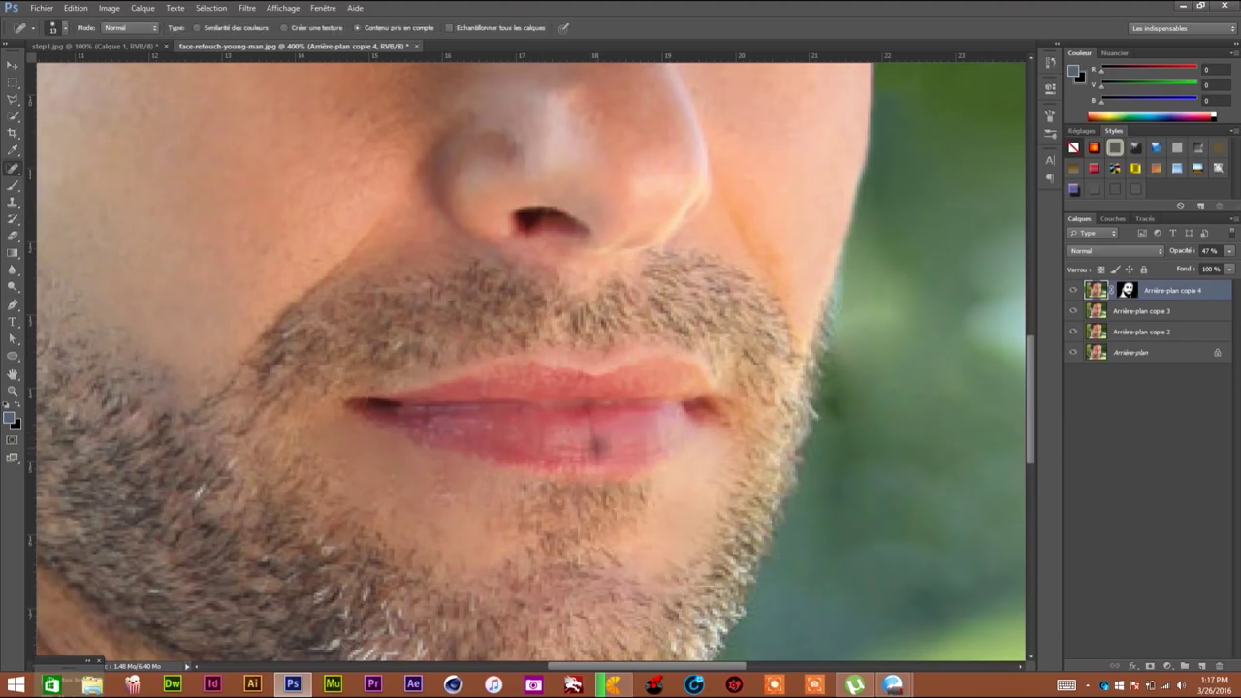
{"action": "left_click", "coordinate": [432, 421]}
{"action": "left_click", "coordinate": [446, 431]}
{"action": "left_click", "coordinate": [532, 437]}
{"action": "left_click", "coordinate": [595, 440]}
{"action": "left_click", "coordinate": [638, 440]}
{"action": "left_click", "coordinate": [659, 441]}
{"action": "left_click", "coordinate": [613, 433]}
{"action": "key", "text": "ctrl+minus"}
{"action": "key", "text": "ctrl+minus"}
{"action": "key", "text": "ctrl+minus"}
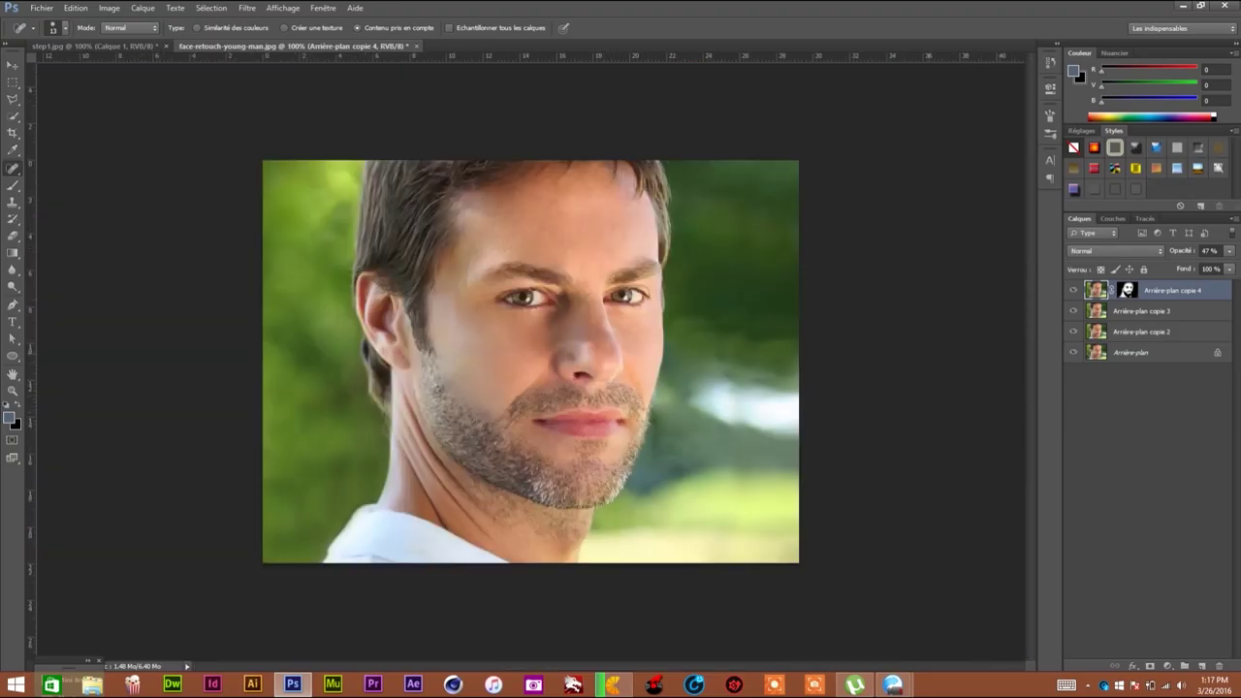
Set the mask painting brush size to 71, then to 29
{"action": "left_click", "coordinate": [1126, 290]}
{"action": "left_click", "coordinate": [14, 184]}
{"action": "type", "text": "71"}
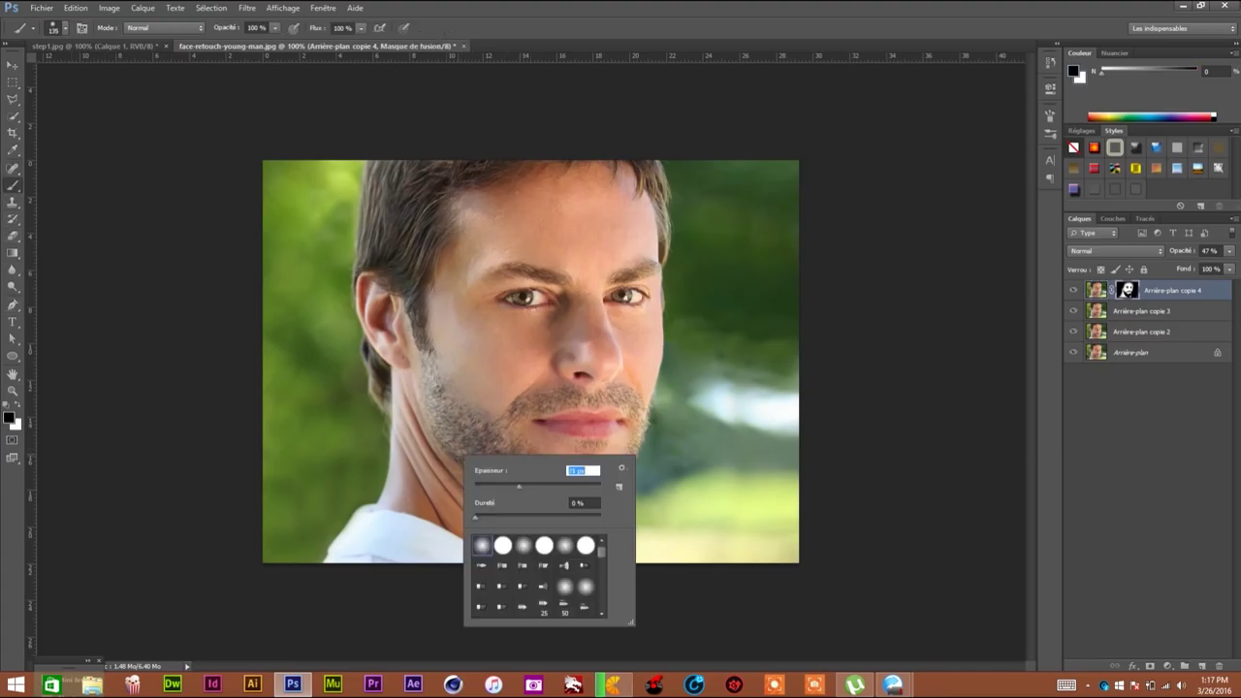
{"action": "key", "text": "Return"}
{"action": "right_click", "coordinate": [566, 403]}
{"action": "type", "text": "29"}
{"action": "key", "text": "Return"}
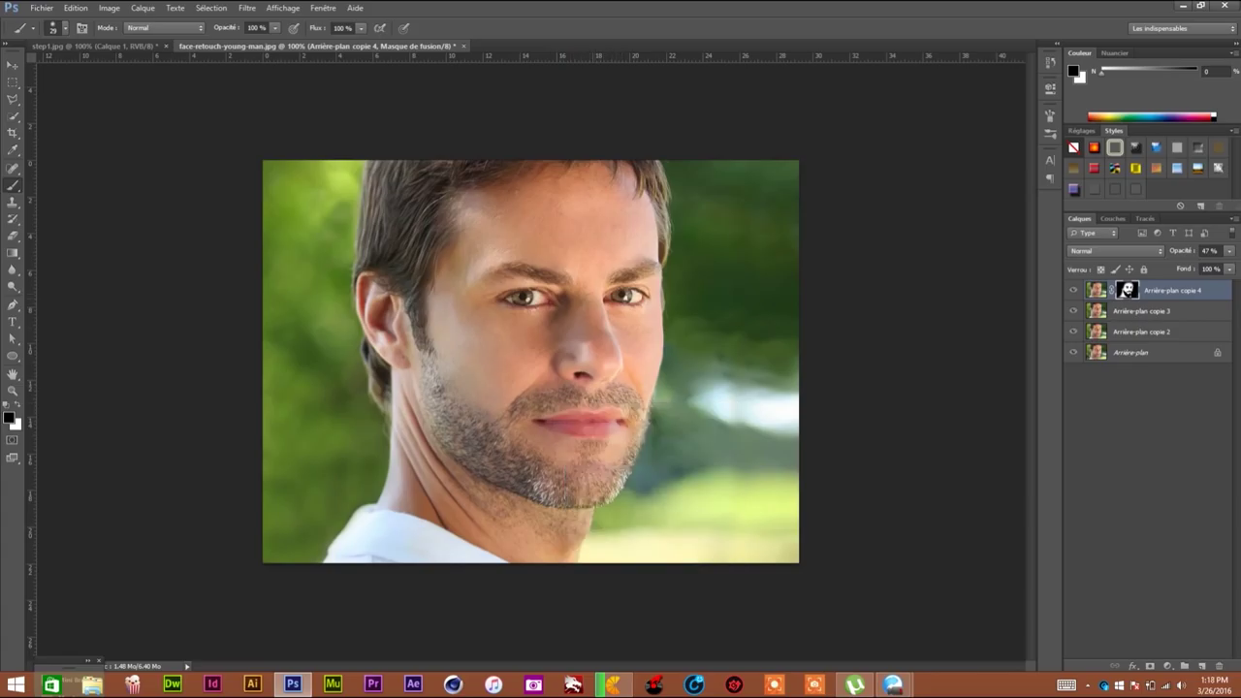
Hide background copies 2 and 3 and stamp all visible layers into Calque 1
{"action": "left_click", "coordinate": [1096, 290]}
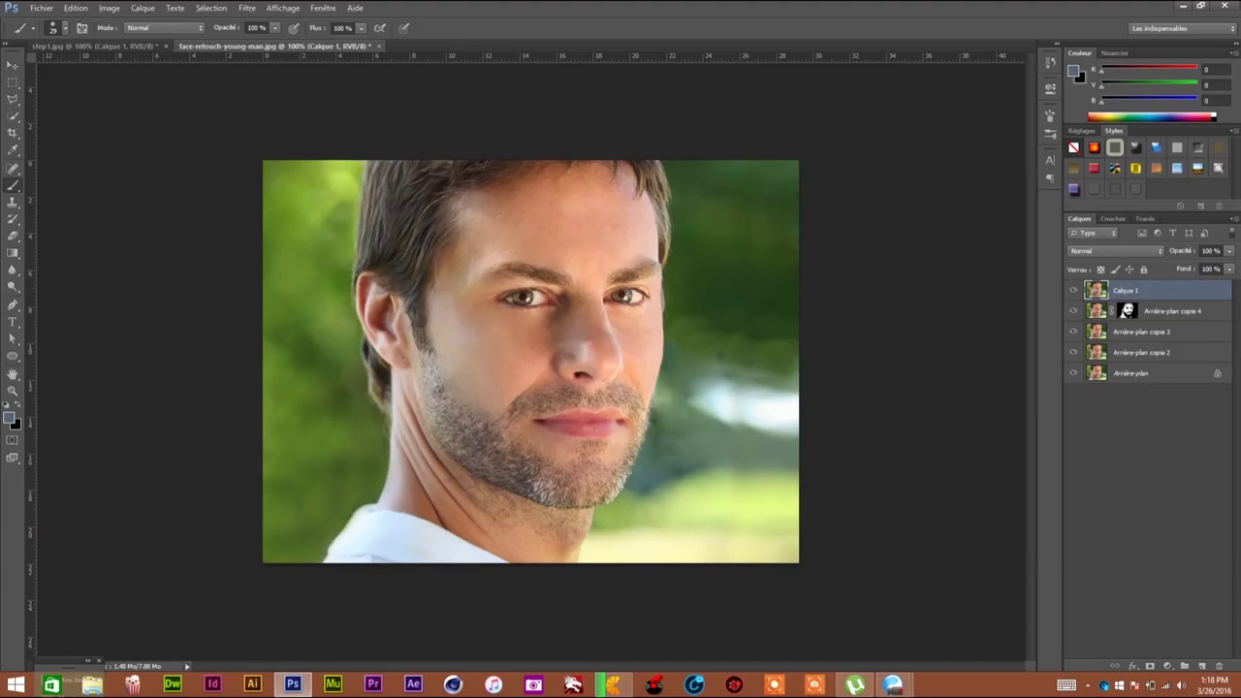
{"action": "left_click_drag", "start_coordinate": [1072, 311], "coordinate": [1072, 332]}
{"action": "key", "text": "ctrl+shift+alt+e"}
{"action": "left_click", "coordinate": [143, 8]}
Create new layer Calque 2 in Incrustation mode filled with 50% neutral grey
{"action": "left_click", "coordinate": [339, 24]}
{"action": "left_click", "coordinate": [552, 269]}
{"action": "left_click", "coordinate": [543, 438]}
{"action": "left_click", "coordinate": [503, 287]}
{"action": "left_click", "coordinate": [557, 250]}
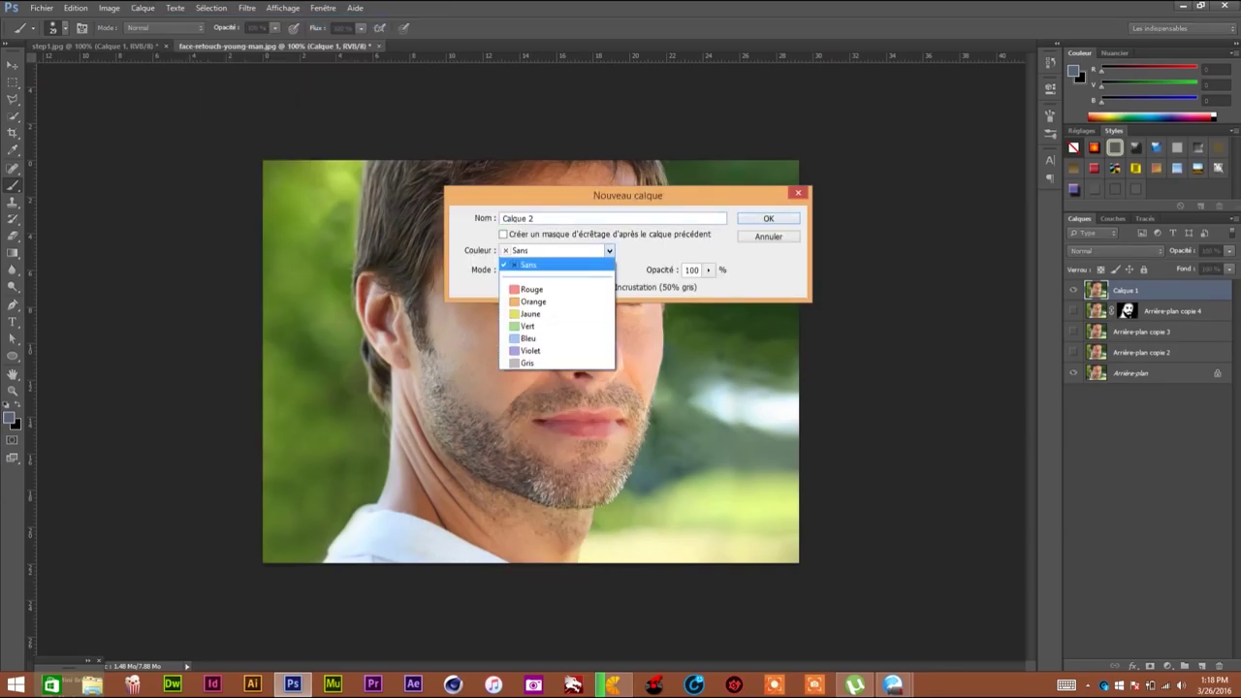
{"action": "left_click", "coordinate": [768, 219]}
Zoom in on the eyes and set the brush to 15 px
{"action": "key", "text": "z"}
{"action": "left_click", "coordinate": [596, 335]}
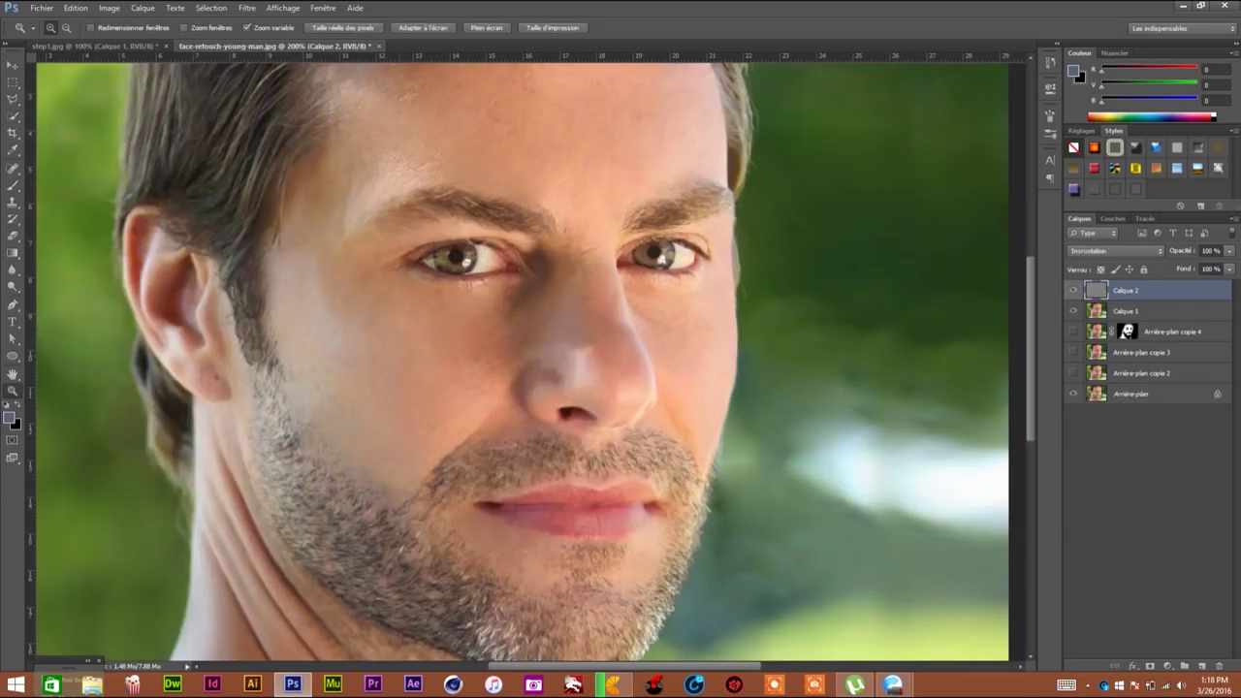
{"action": "left_click", "coordinate": [11, 286]}
{"action": "left_click", "coordinate": [12, 390]}
{"action": "left_click", "coordinate": [485, 274]}
{"action": "key", "text": "b"}
{"action": "right_click", "coordinate": [446, 249]}
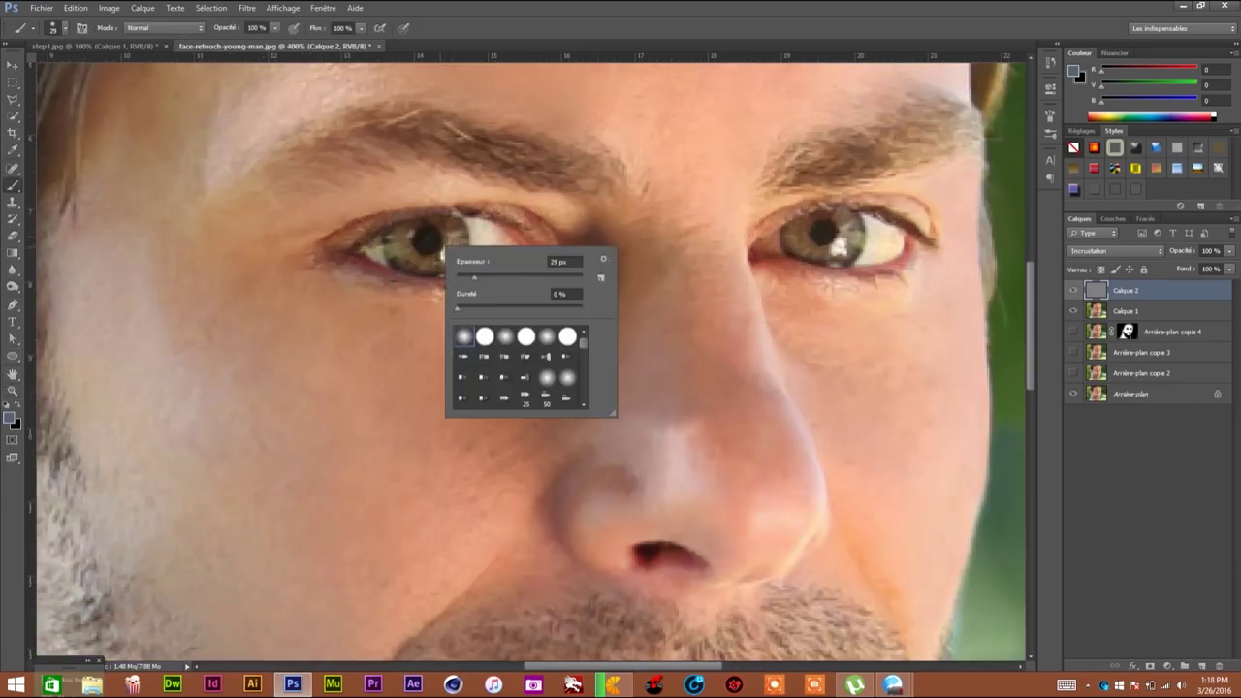
{"action": "type", "text": "15"}
{"action": "key", "text": "Return"}
Paint over both irises on Calque 2 to brighten the eyes
{"action": "mouse_move", "coordinate": [800, 231]}
{"action": "left_mouse_down"}
{"action": "mouse_move", "coordinate": [838, 256]}
{"action": "mouse_move", "coordinate": [834, 214]}
{"action": "left_mouse_up"}
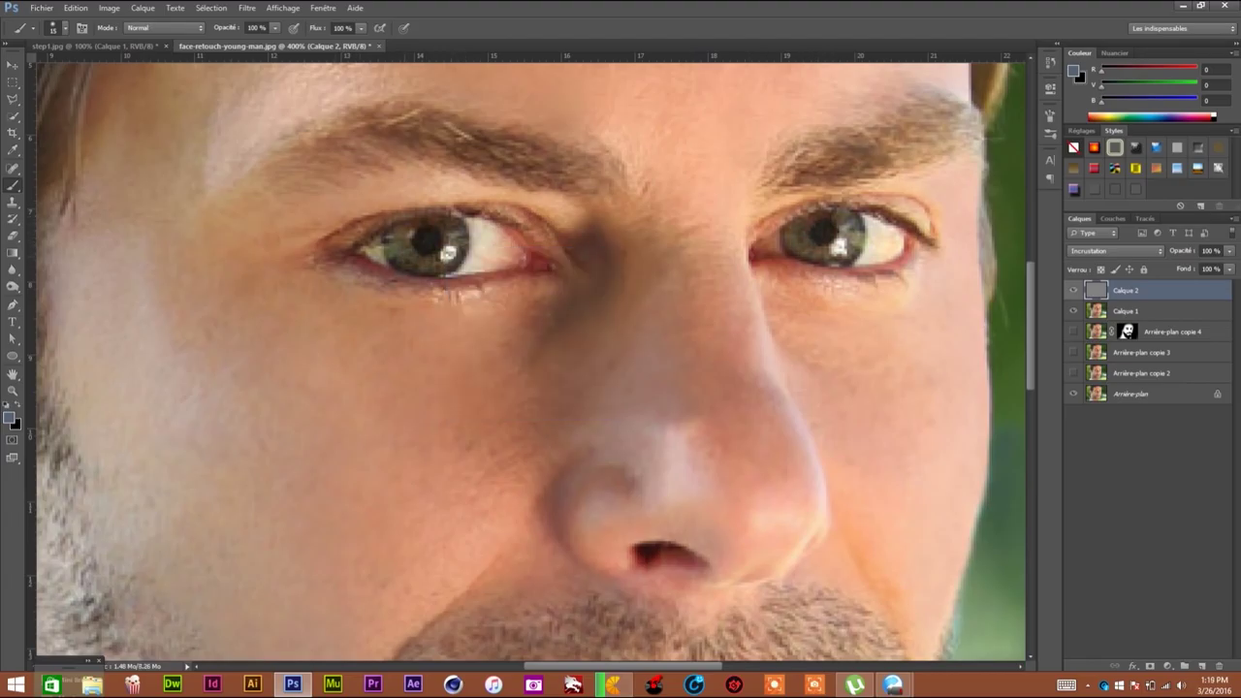
{"action": "left_click_drag", "start_coordinate": [415, 229], "coordinate": [423, 221]}
{"action": "key", "text": "ctrl+1"}
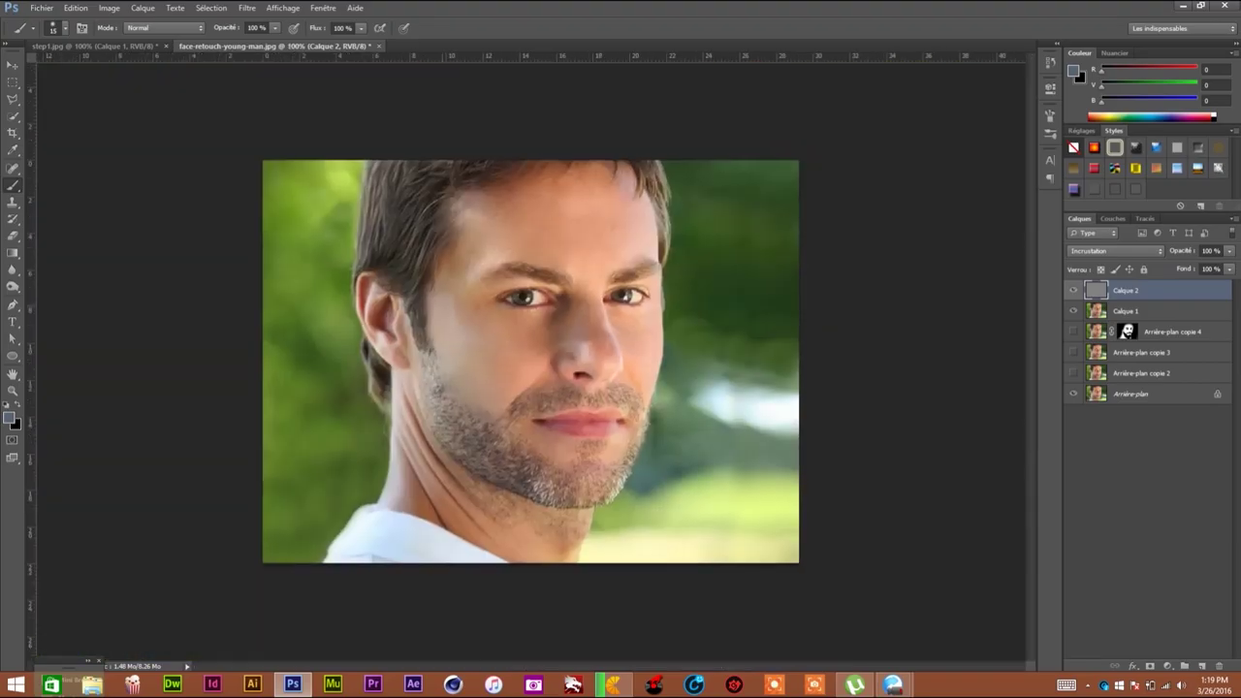
{"action": "key", "text": "ctrl+minus"}
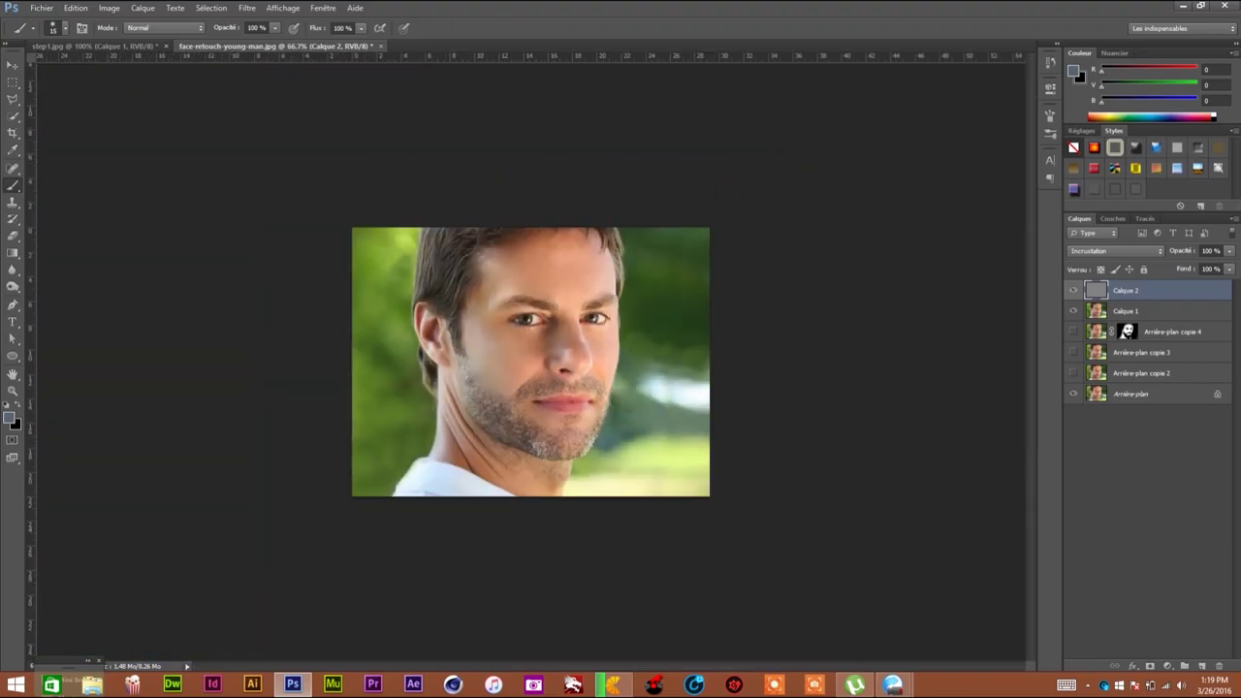
Open the adjustment layer options to compare the retouch against the original portrait
{"action": "left_click", "coordinate": [1166, 667]}
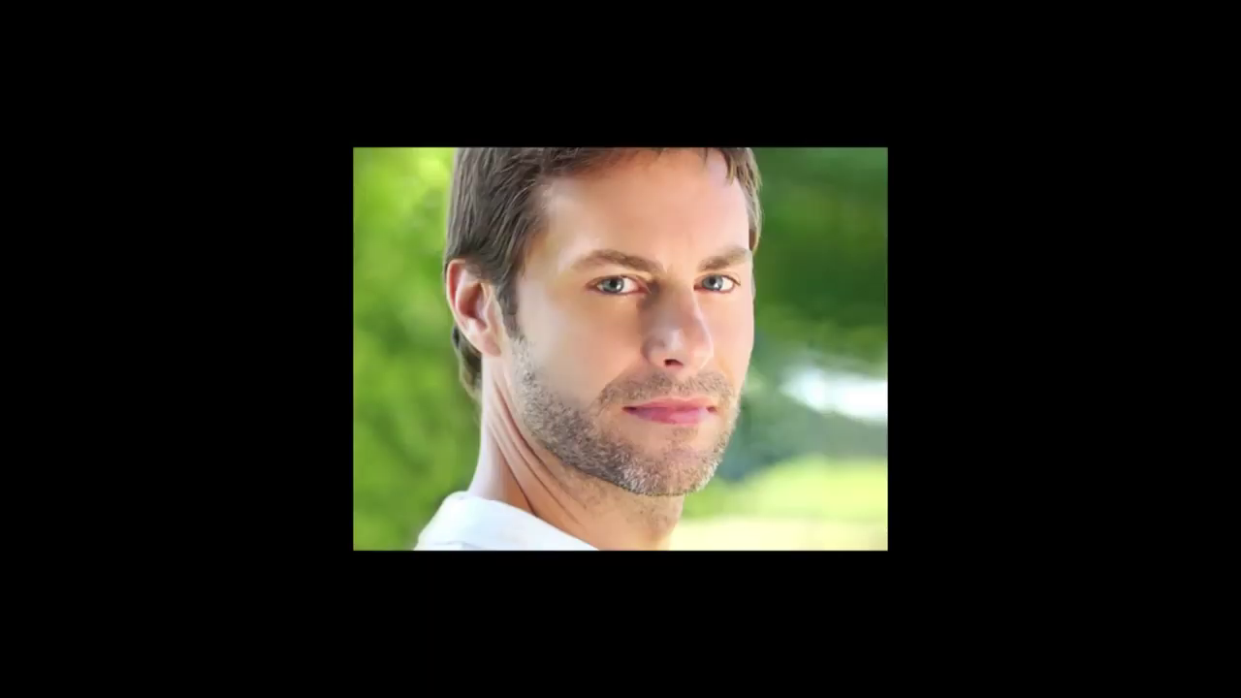